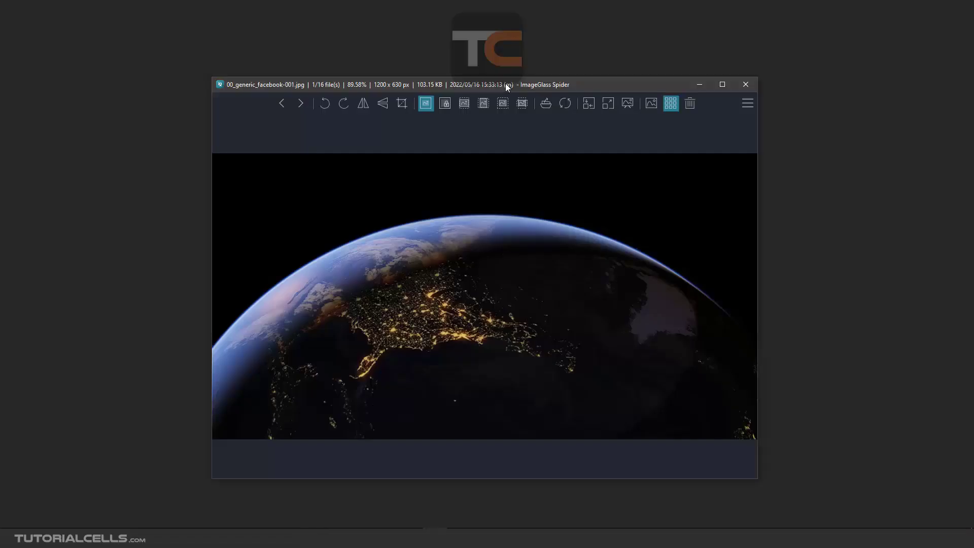
- Open ImageGlass Settings on the Image page, look over its options, and close it
click(98, 76)
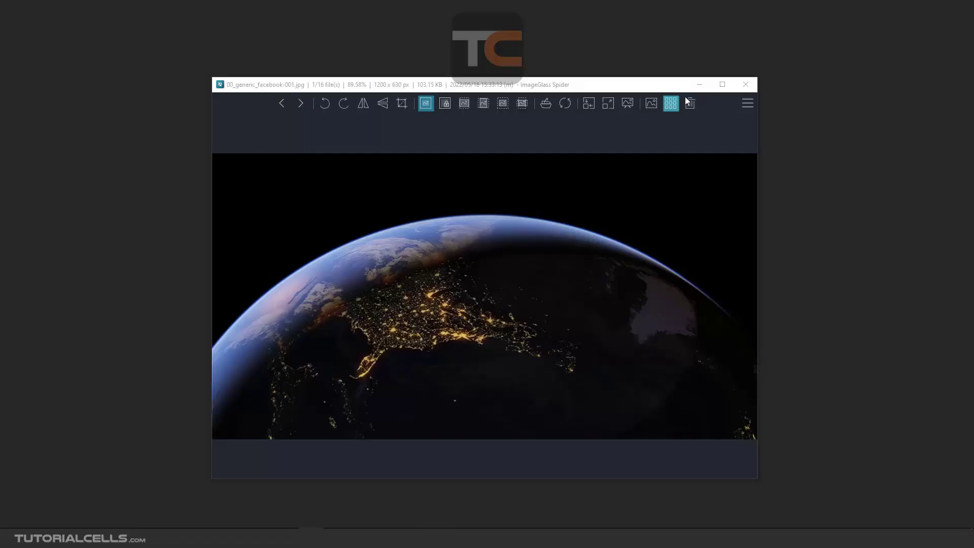
click(748, 103)
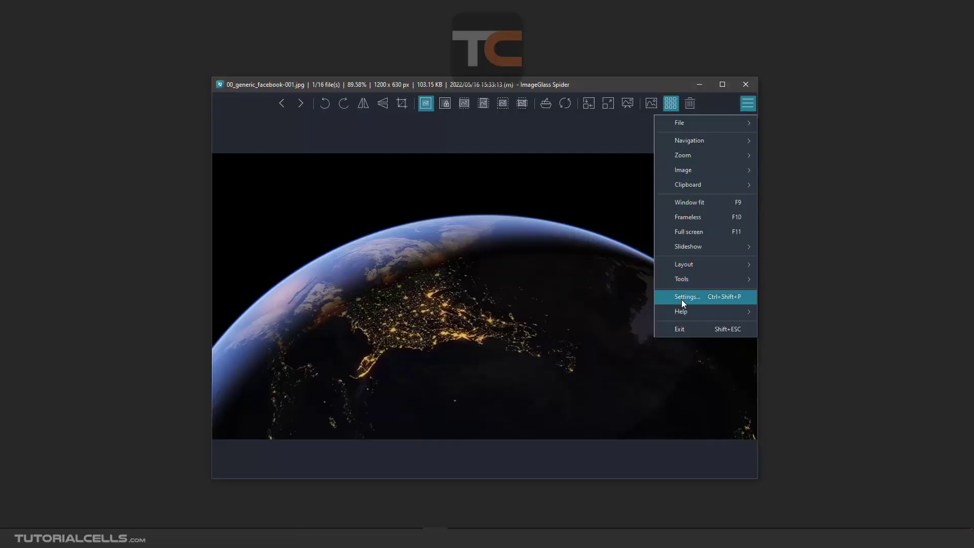
click(682, 299)
click(355, 128)
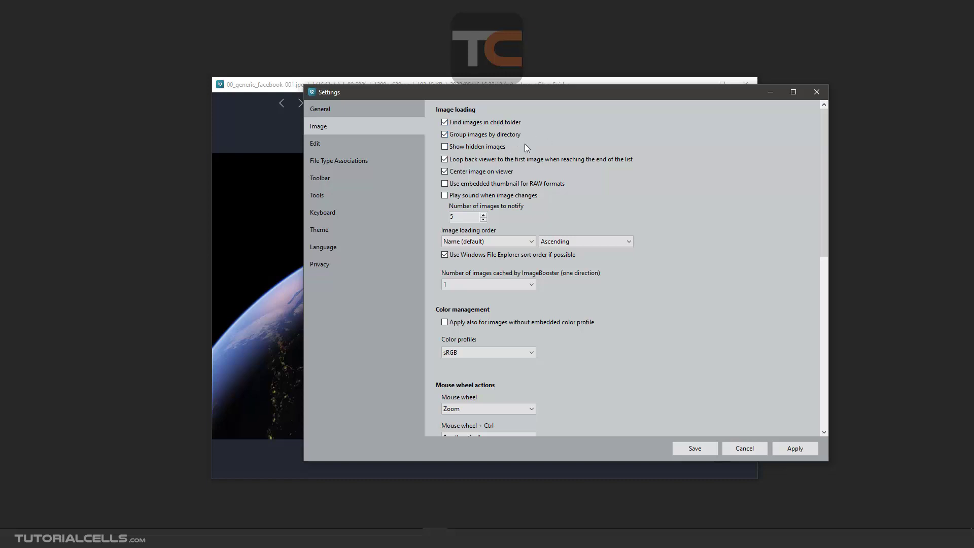
scroll(723, 269, down, 5)
scroll(723, 270, up, 5)
click(814, 93)
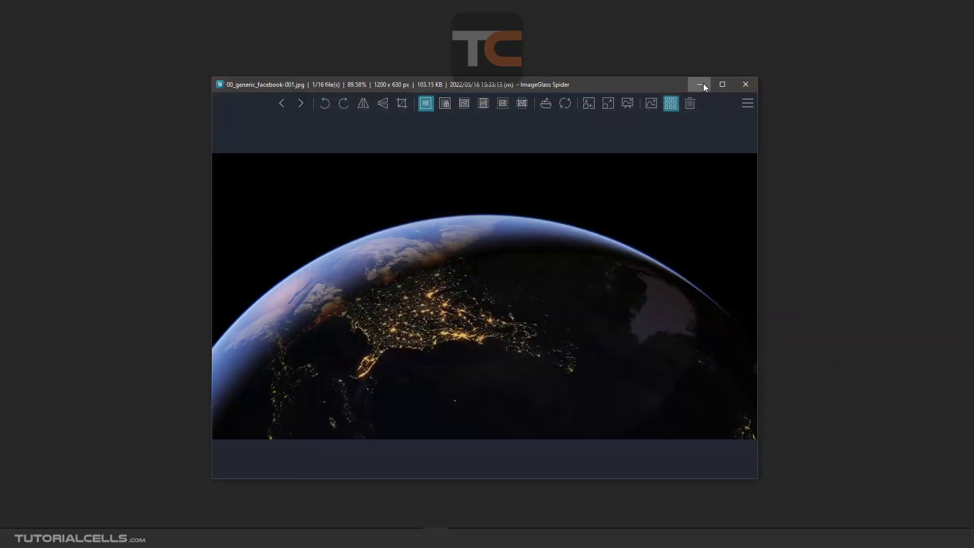
- Minimize ImageGlass and open the desktop image folder, selecting its GIF and PNG subfolders in turn
click(703, 84)
double_click(496, 222)
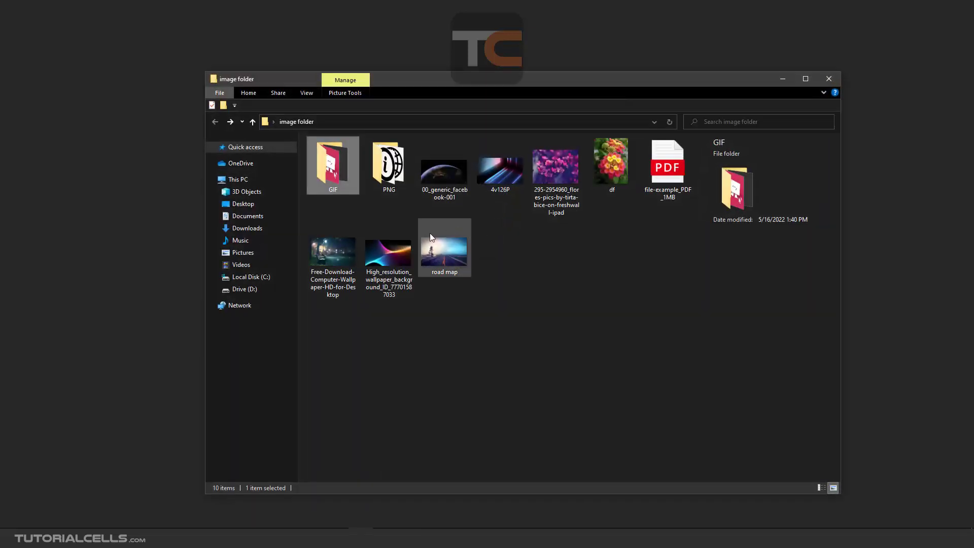
click(388, 168)
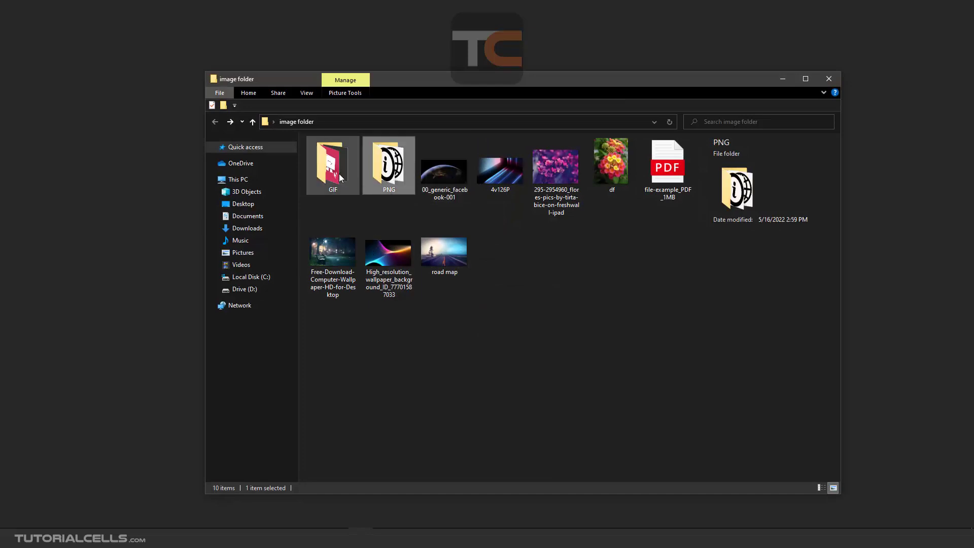
click(328, 173)
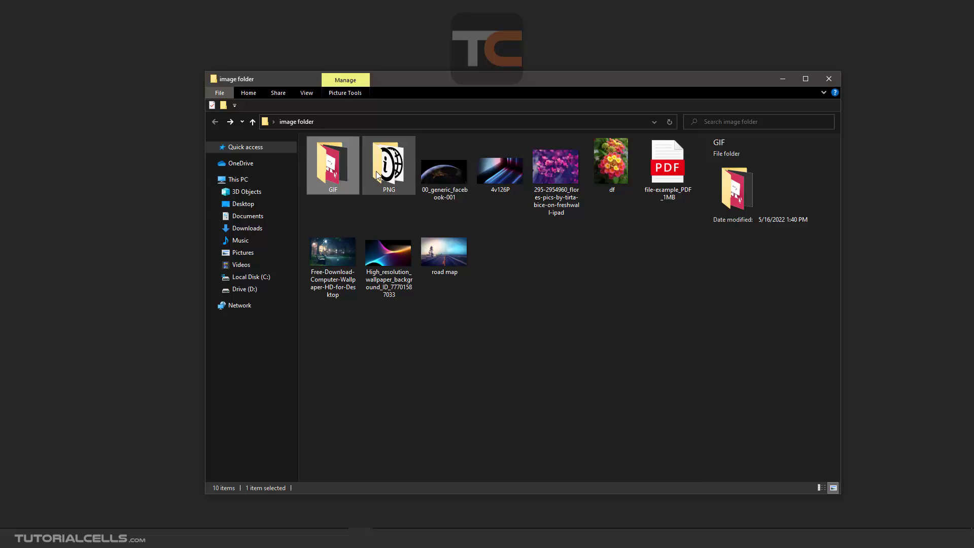
click(386, 172)
click(346, 173)
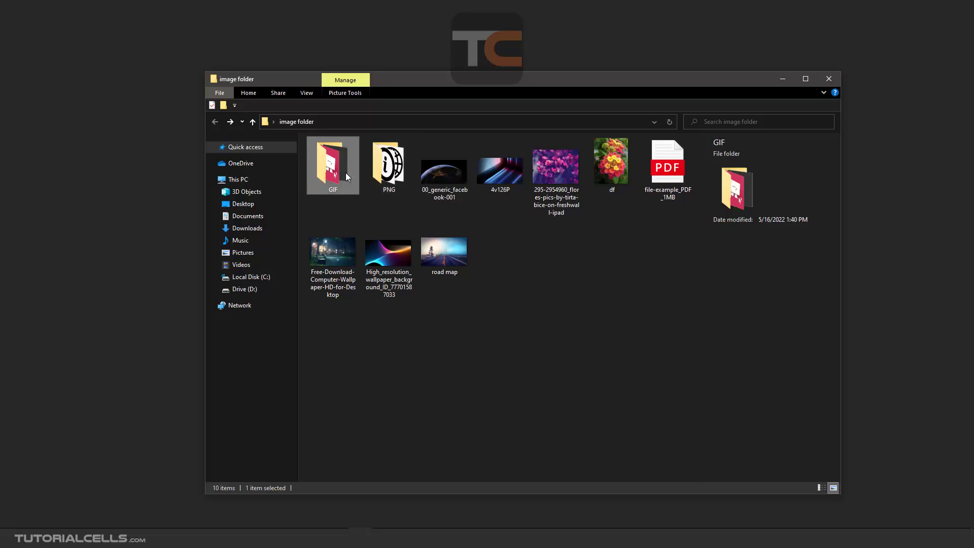
click(365, 178)
click(357, 172)
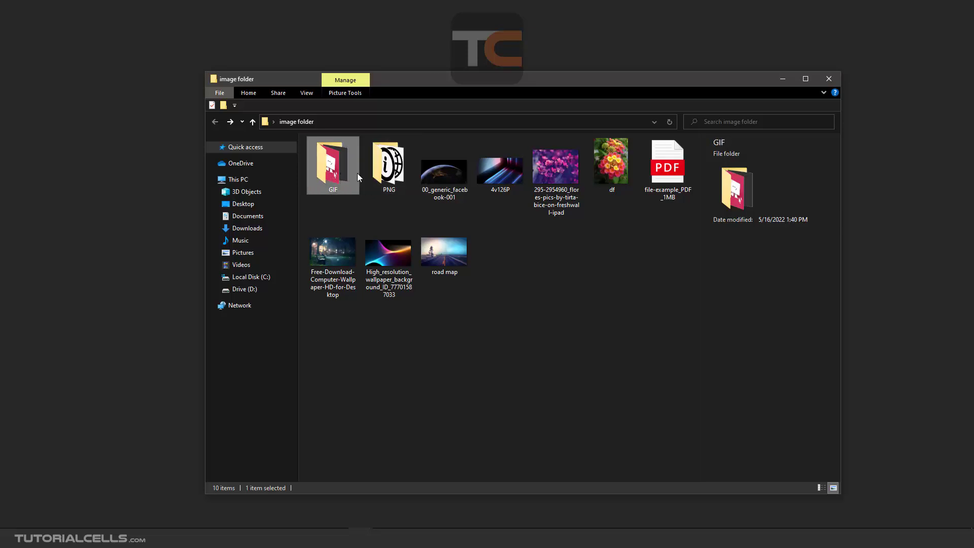
click(398, 176)
- Open the PNG subfolder, return to the image folder, and minimize Explorer
double_click(398, 176)
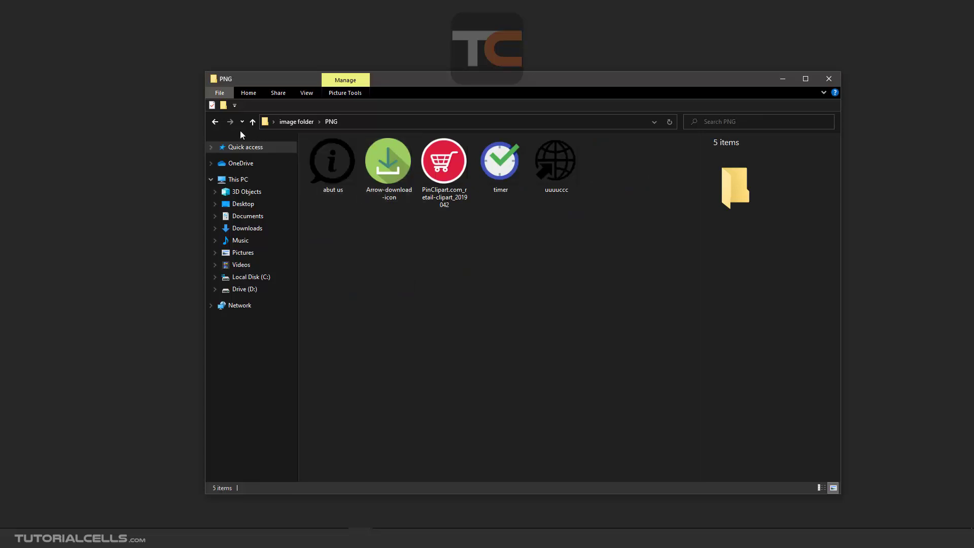
click(217, 124)
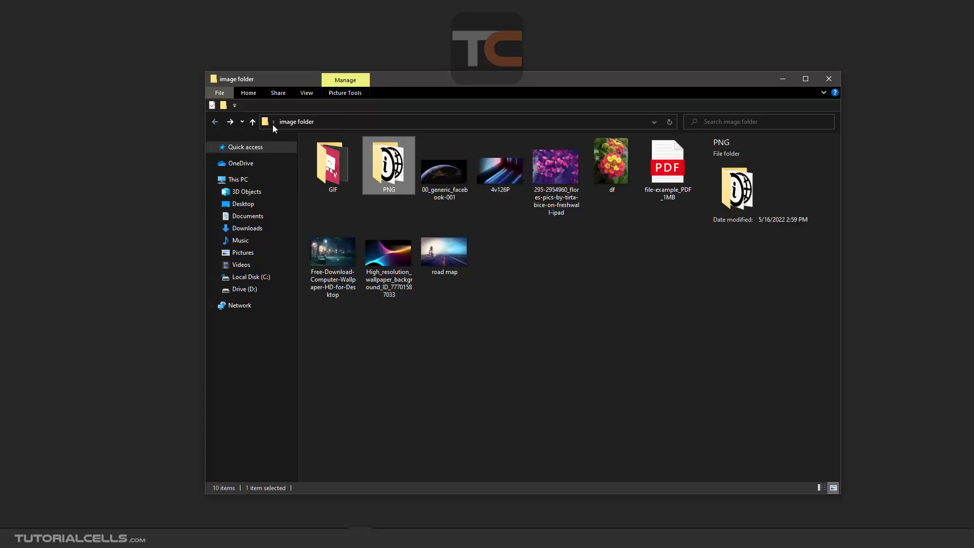
click(776, 80)
- Restore ImageGlass, show the thumbnail bar, then open Settings and minimize it
click(440, 528)
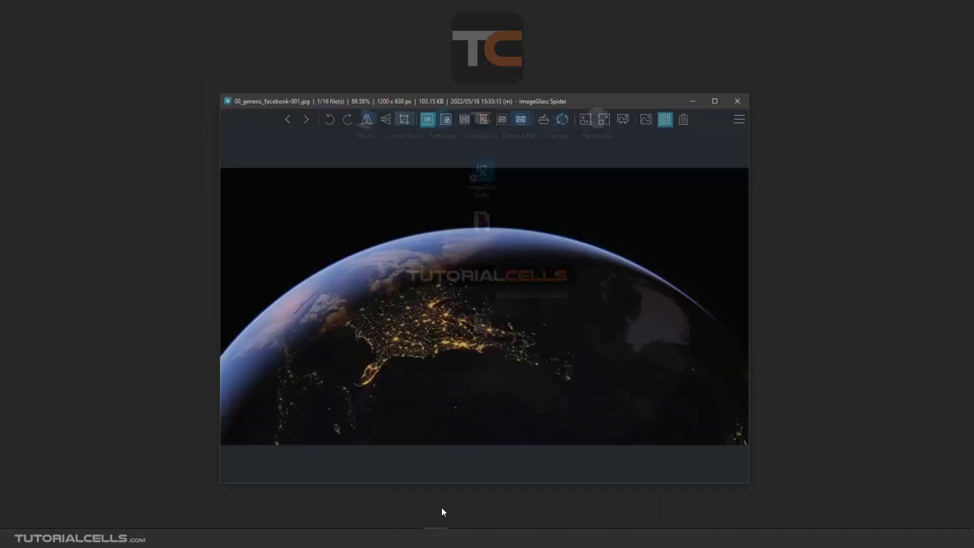
click(644, 107)
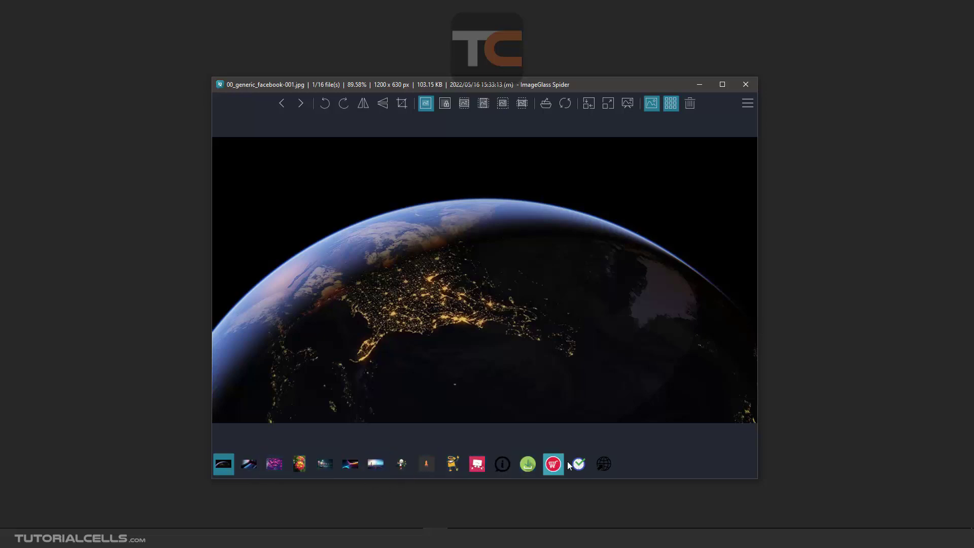
click(747, 103)
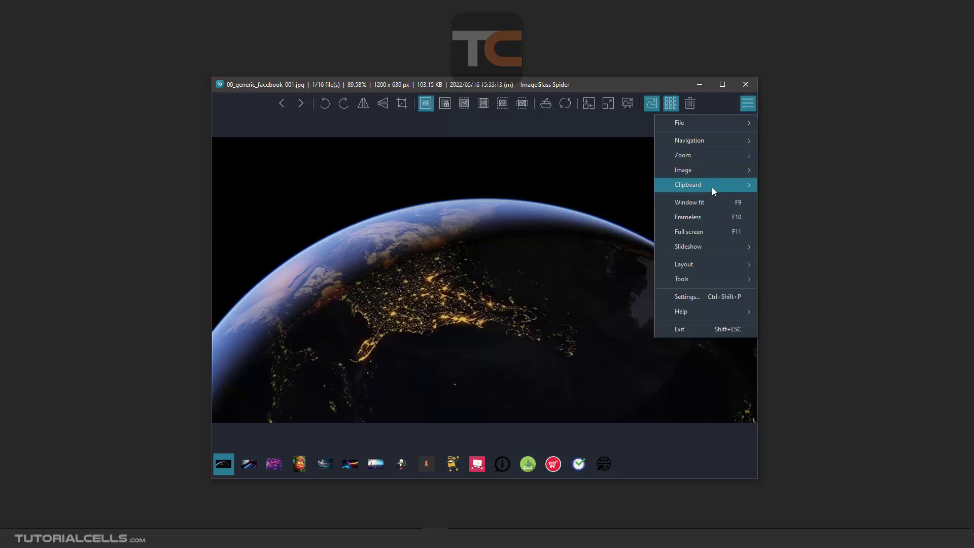
click(692, 294)
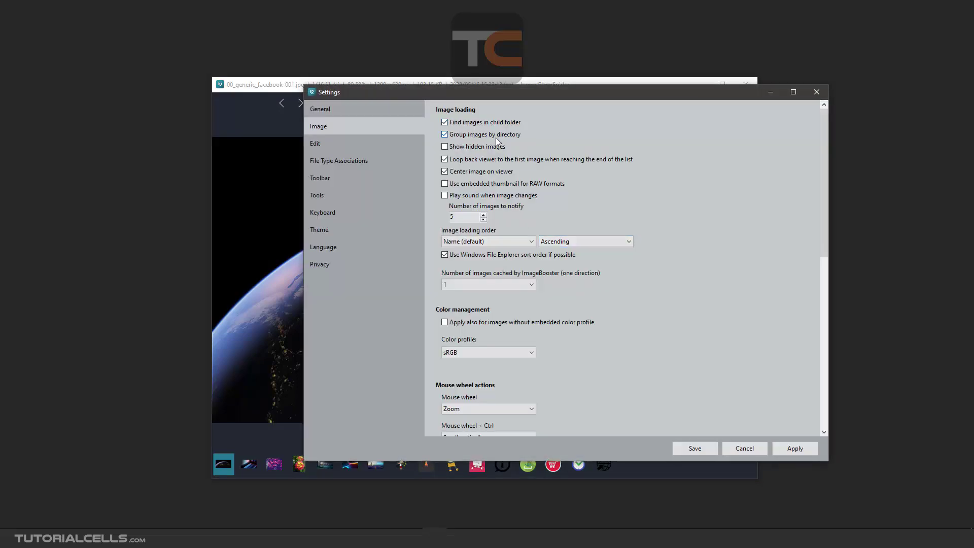
click(771, 93)
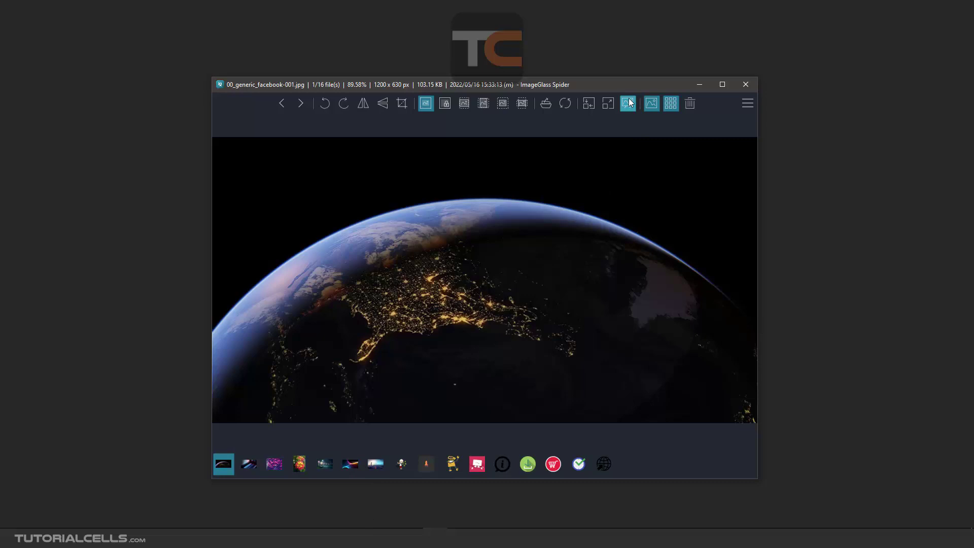
- Reopen the desktop image folder and arrange it beside ImageGlass, keeping the viewer on top
drag(618, 117, 592, 323)
click(491, 226)
double_click(491, 225)
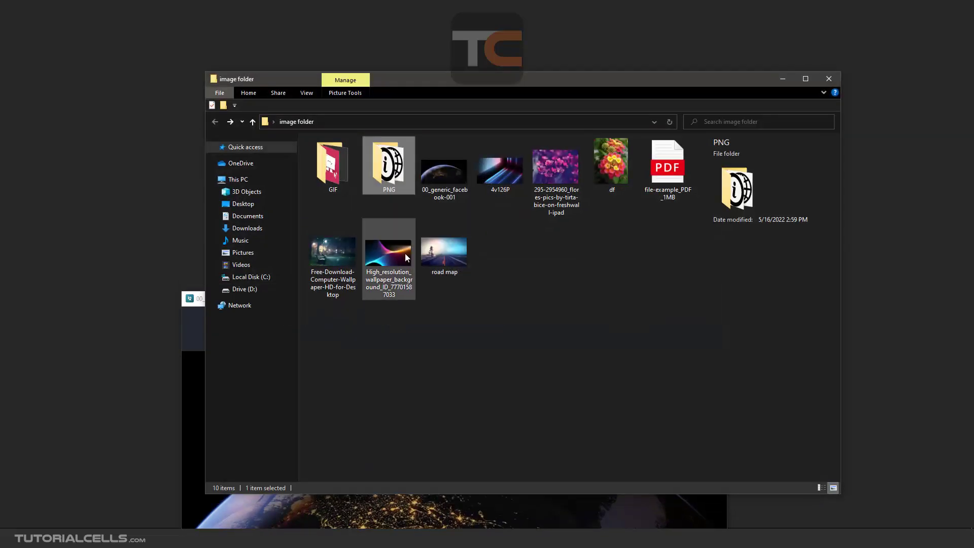
click(194, 304)
drag(237, 304, 171, 184)
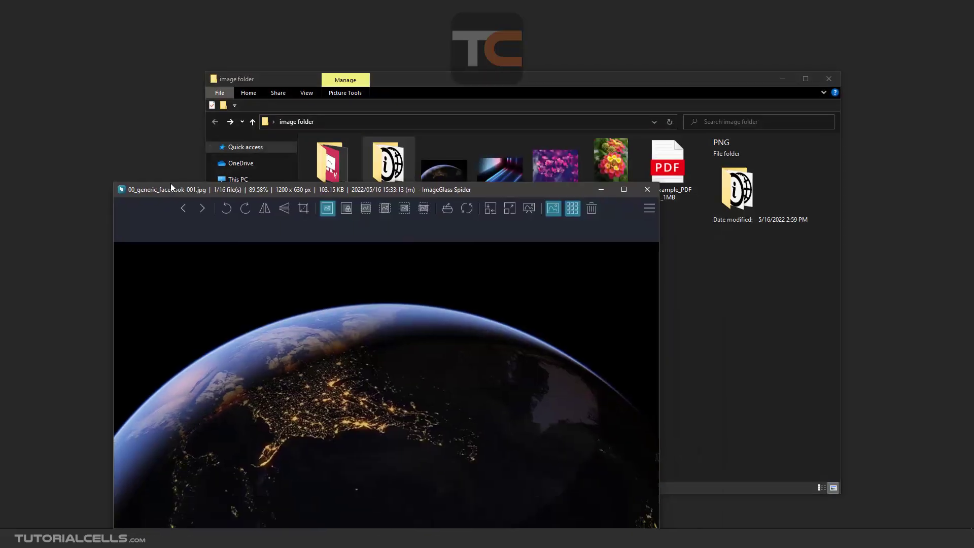
drag(438, 81, 496, 62)
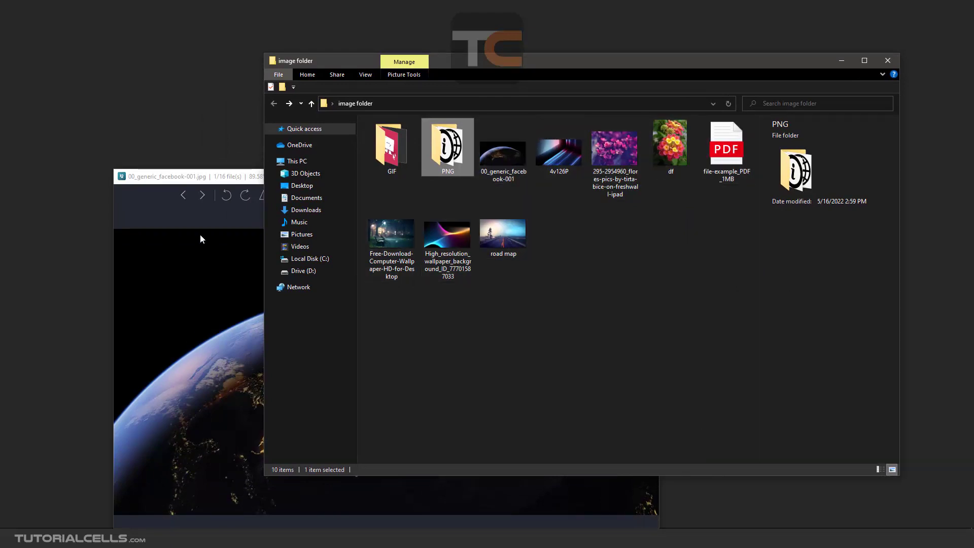
drag(231, 175, 237, 120)
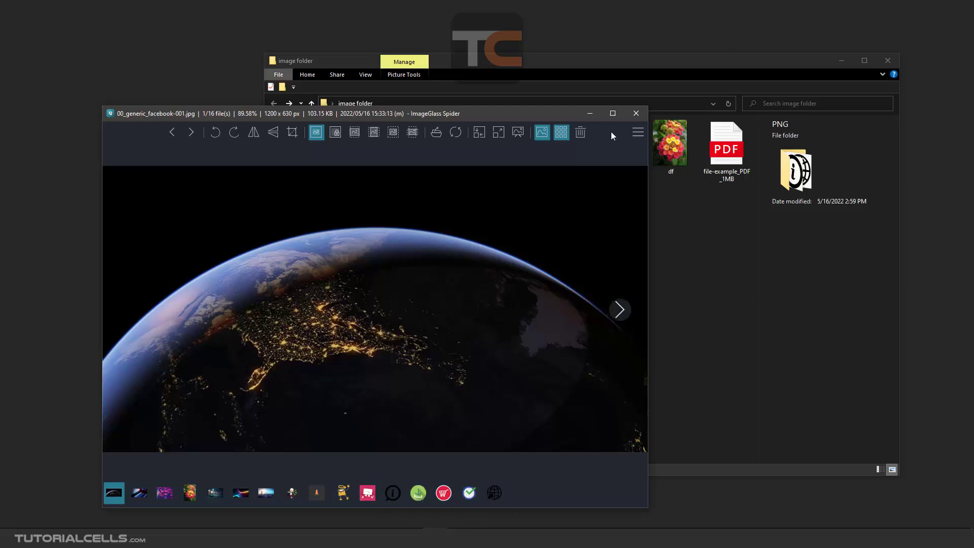
- Open and close the ImageGlass main menu several times without choosing anything
click(638, 133)
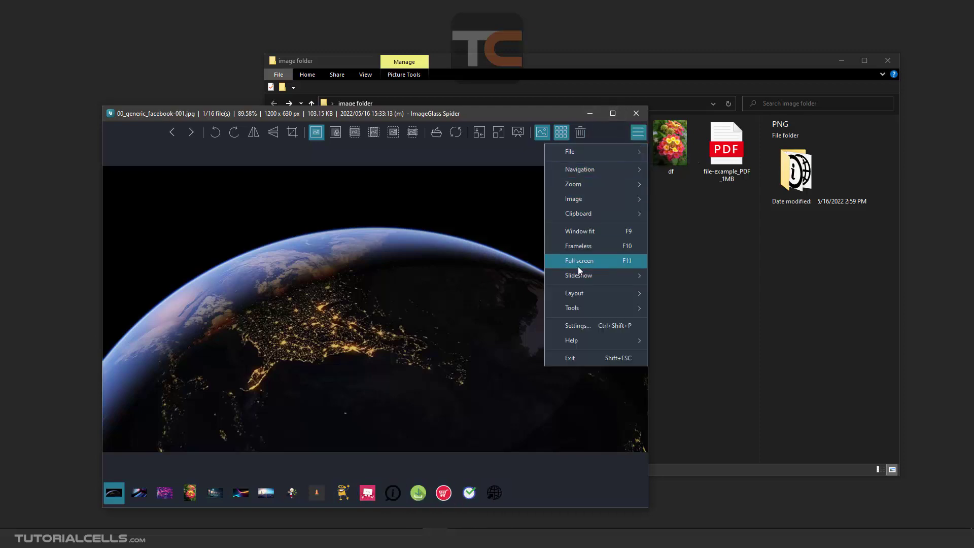
click(573, 321)
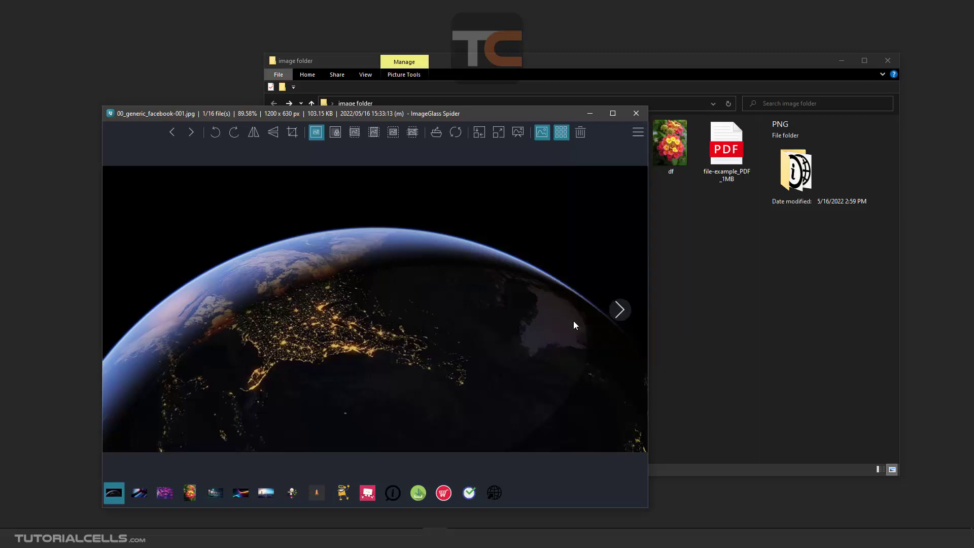
click(638, 133)
click(482, 328)
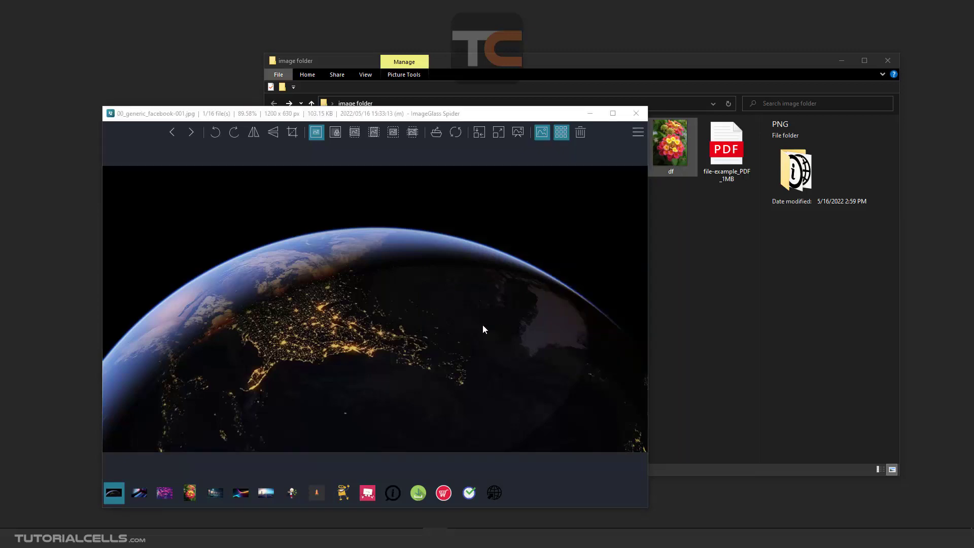
click(638, 134)
click(595, 327)
- Nudge the viewer up and bring the Settings window back from the taskbar
drag(350, 118, 354, 103)
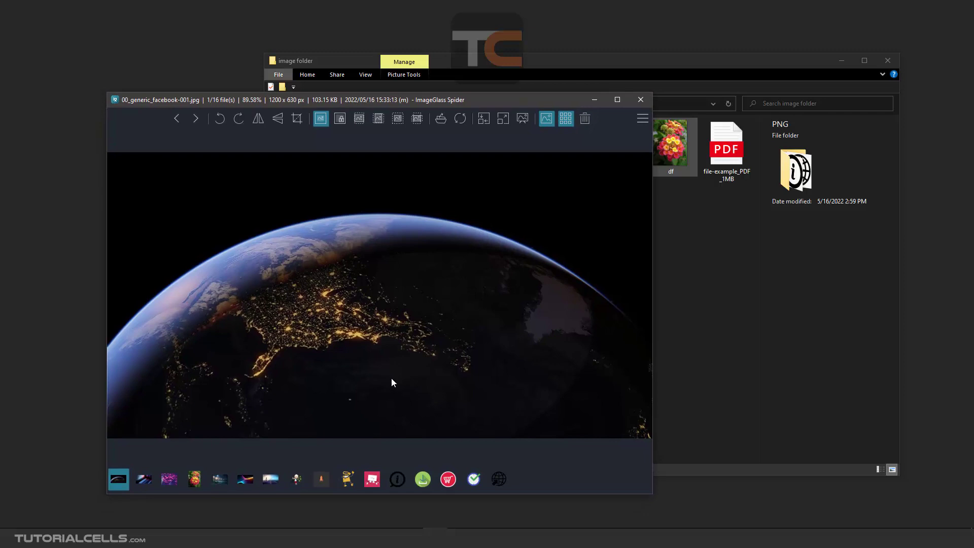
mouse_move(435, 530)
click(461, 489)
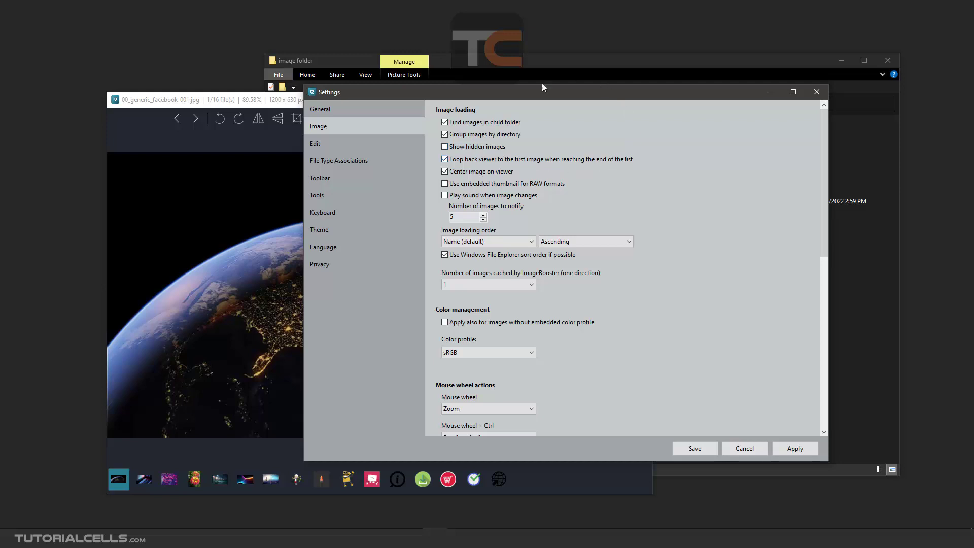
- Cycle through the folder's images to uuuuccc.png and wrap back to the first image
click(274, 112)
click(624, 295)
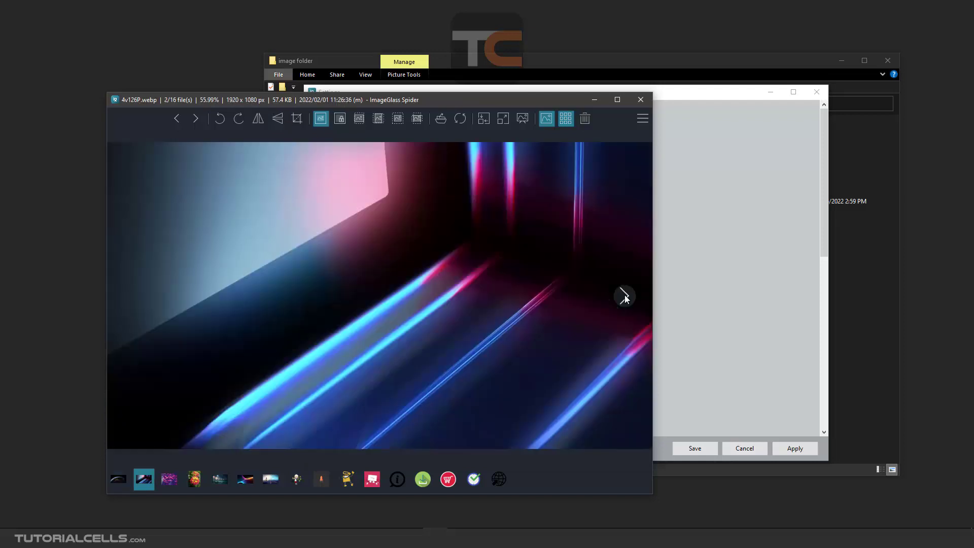
click(624, 296)
click(624, 296)
click(624, 295)
click(624, 296)
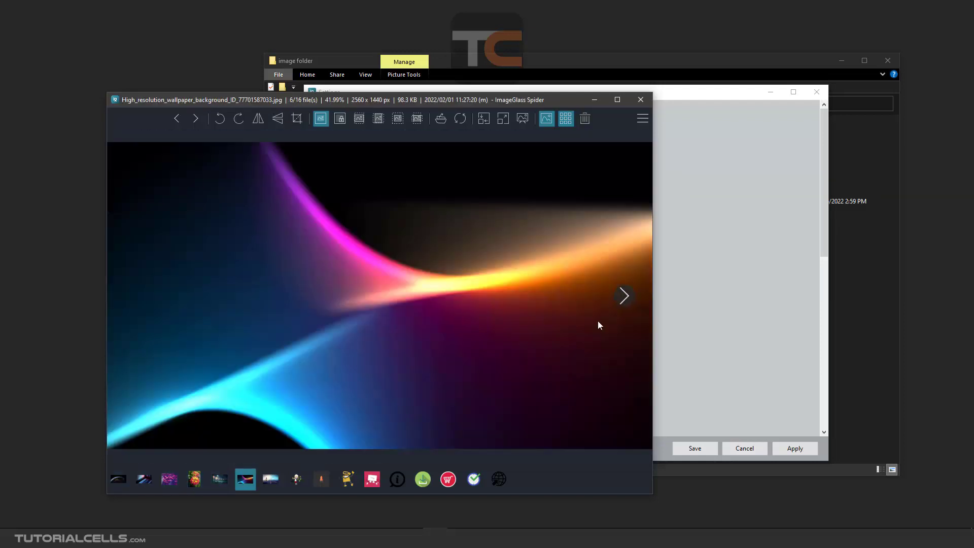
click(499, 484)
click(624, 300)
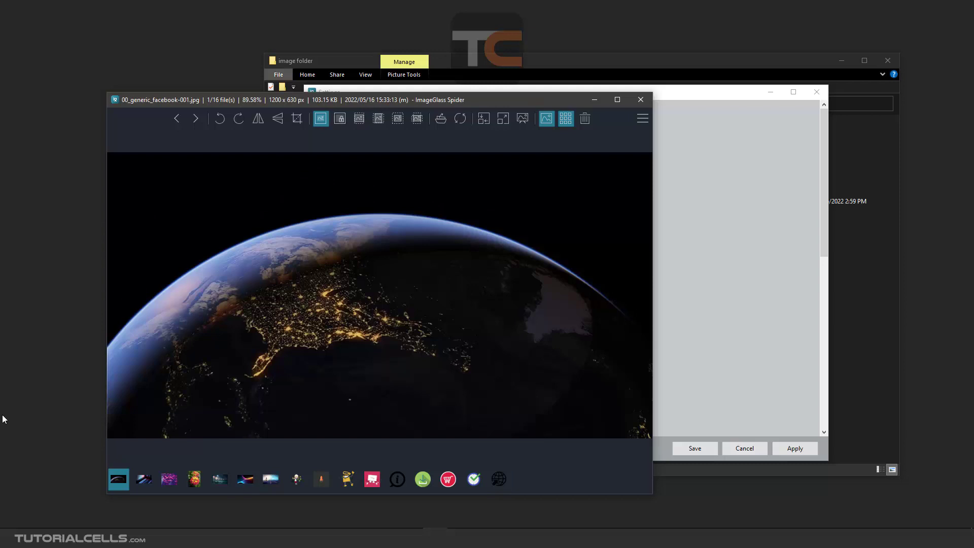
- Switch between viewer and Settings, leaving Settings in front on its Image page
click(696, 92)
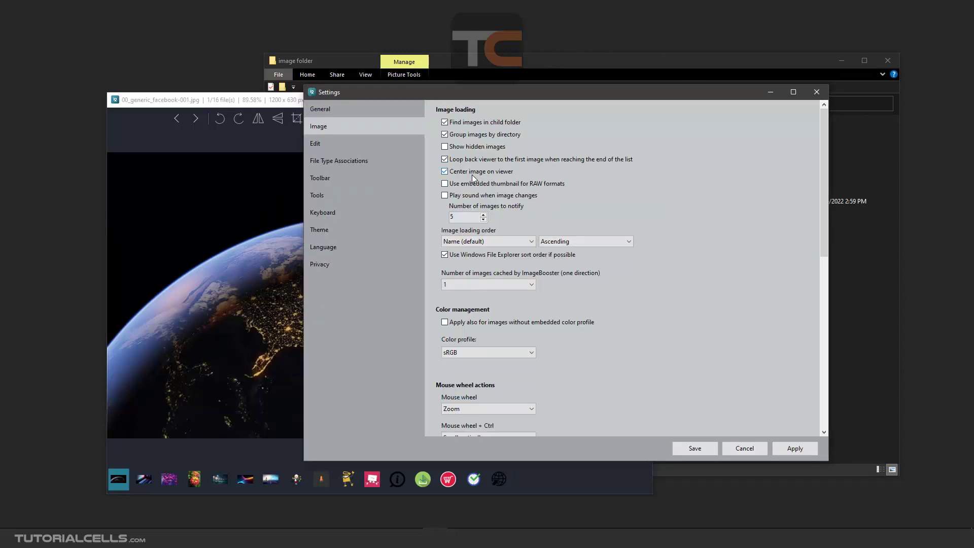
click(279, 106)
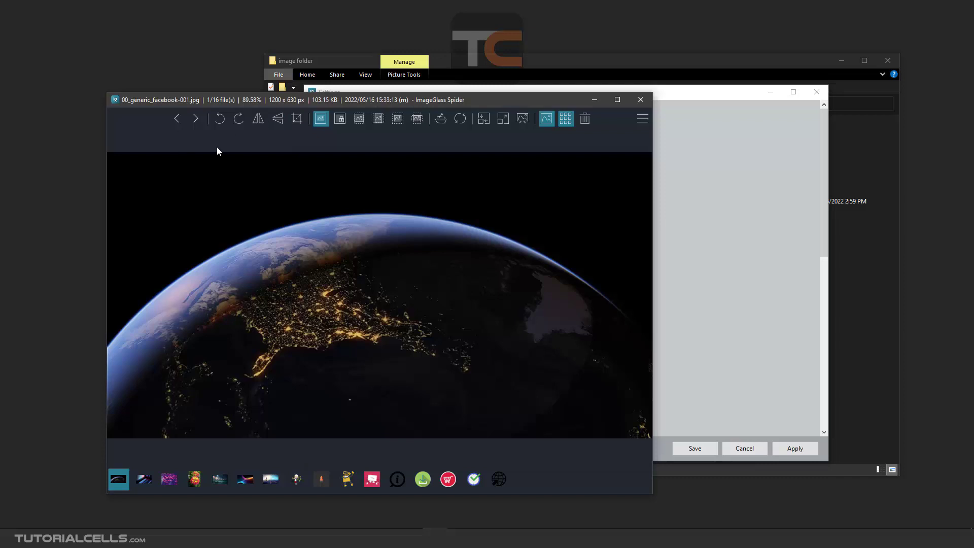
click(697, 98)
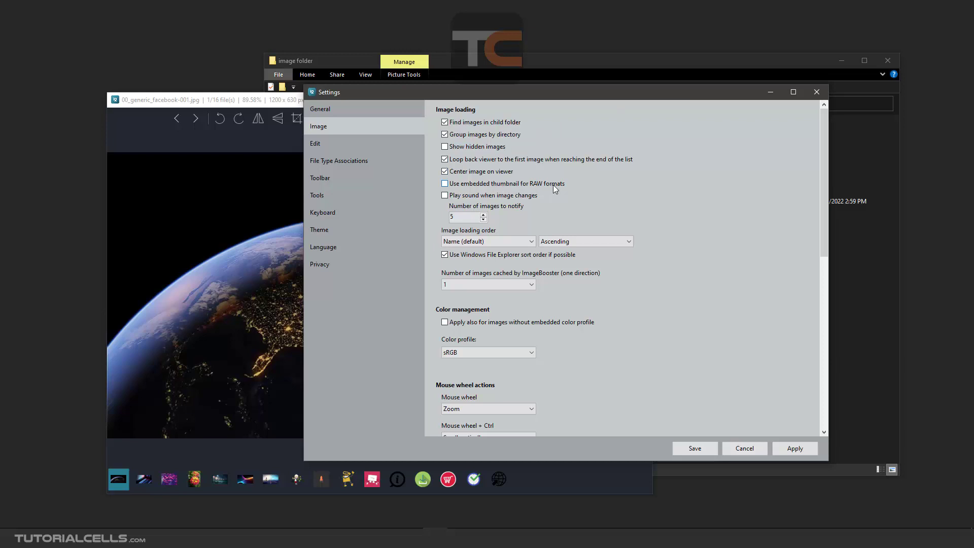
- Enable 'Use embedded thumbnail for RAW formats' and bring the image folder window forward
click(497, 186)
click(350, 60)
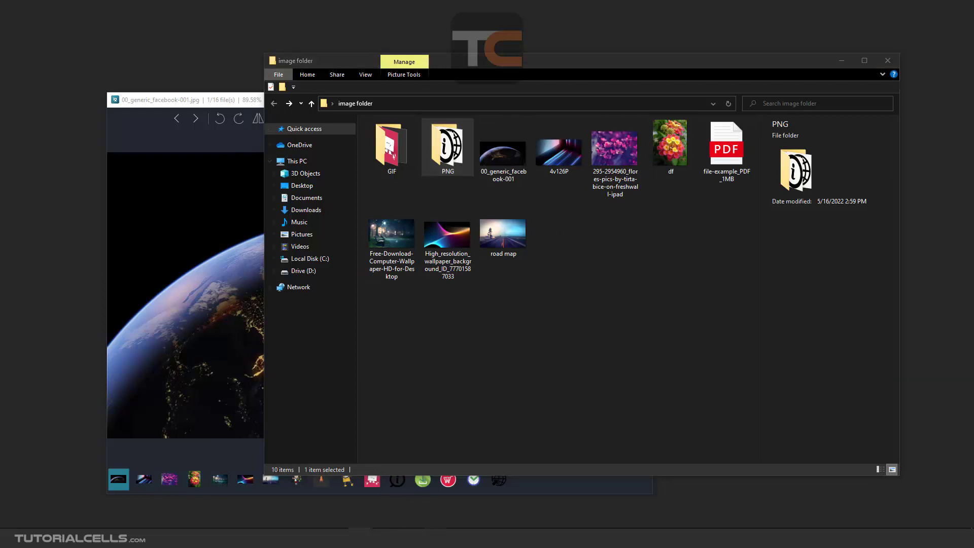
- Bring Settings back, keep sRGB as the colour profile, and move the dialog higher
mouse_move(435, 538)
click(485, 501)
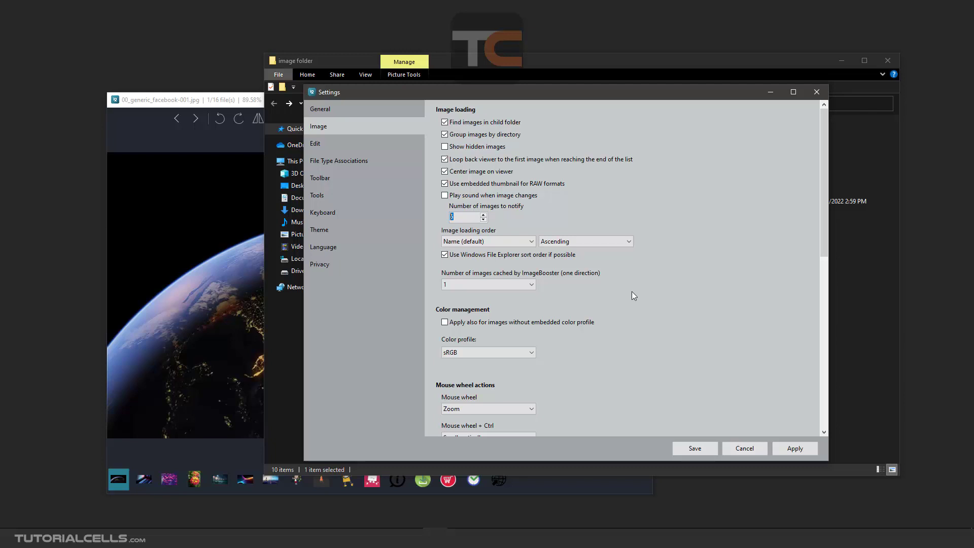
click(522, 352)
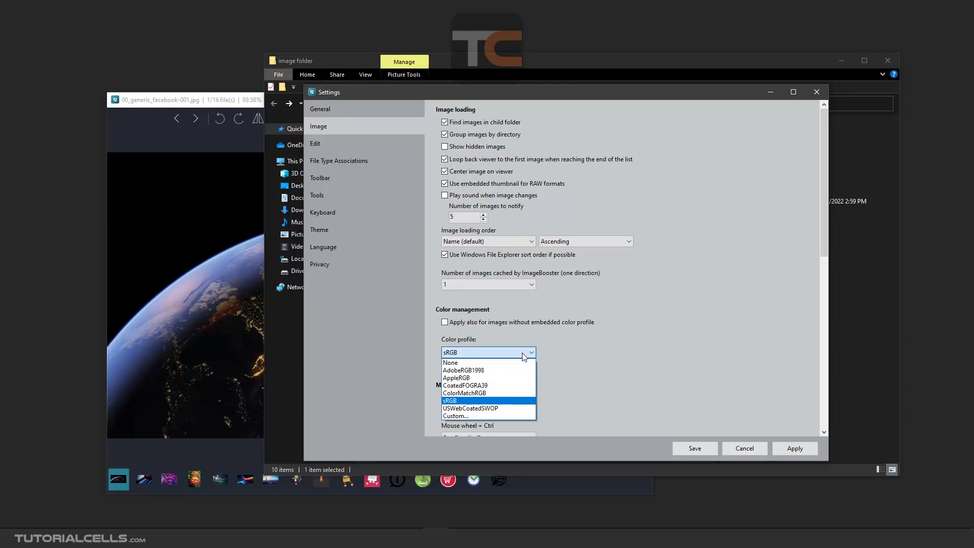
click(487, 402)
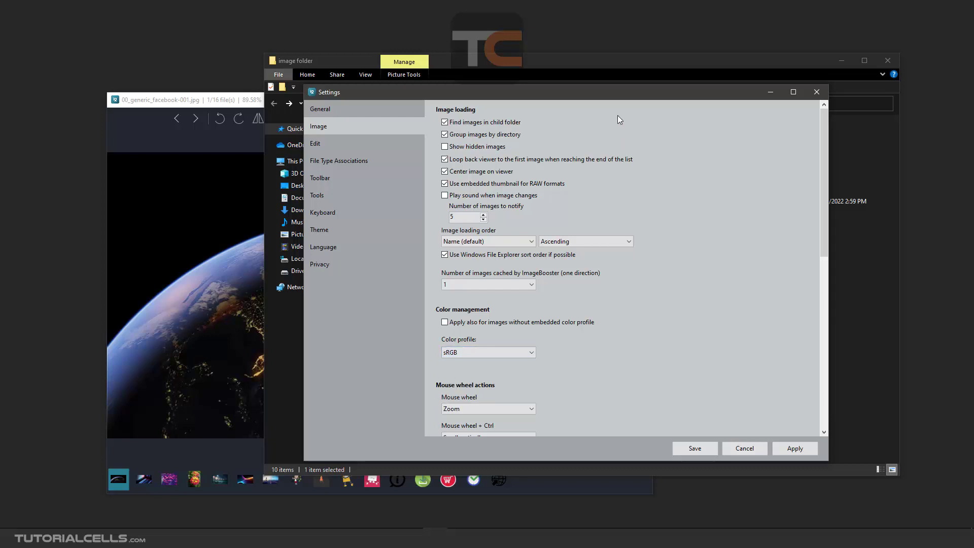
drag(617, 93, 616, 80)
- Scroll to the mouse wheel actions and keep Zoom as the wheel action
scroll(643, 252, down, 3)
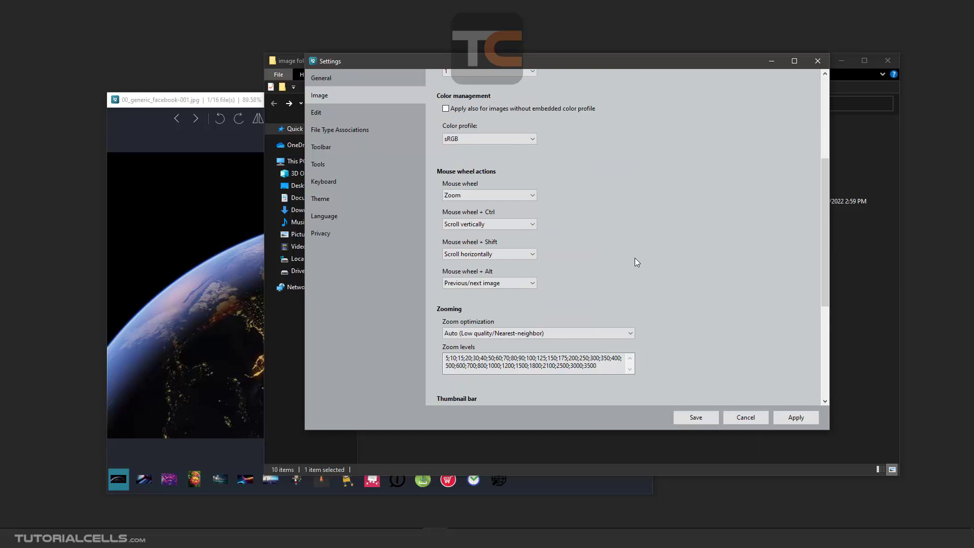
click(461, 198)
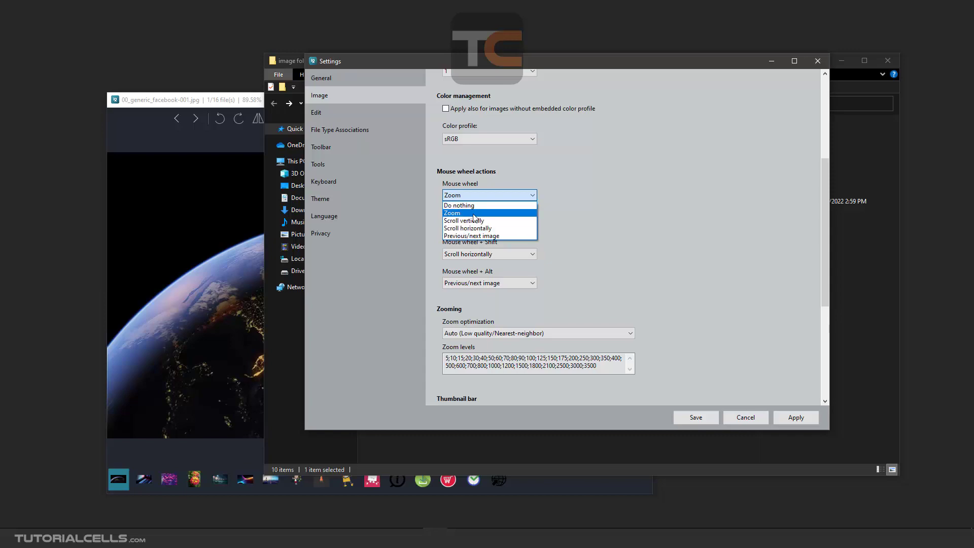
click(475, 214)
- Test wheel zooming on the earth image to 175%, pan it, and return to Settings
click(278, 245)
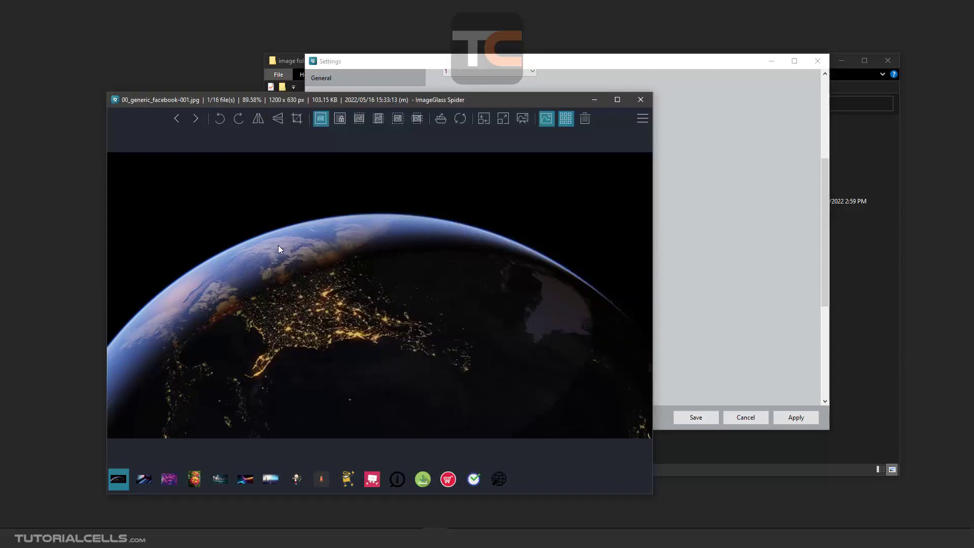
scroll(333, 263, up, 4)
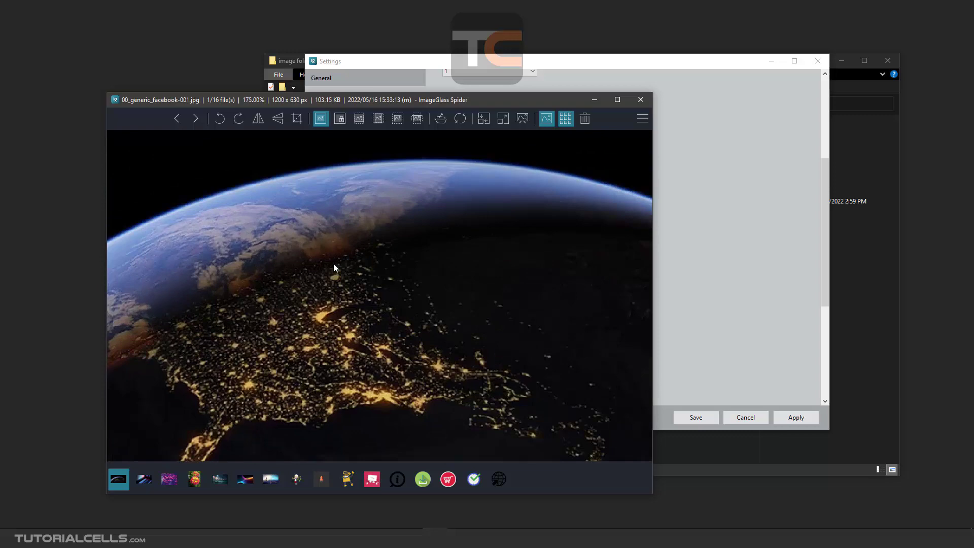
drag(322, 297, 385, 254)
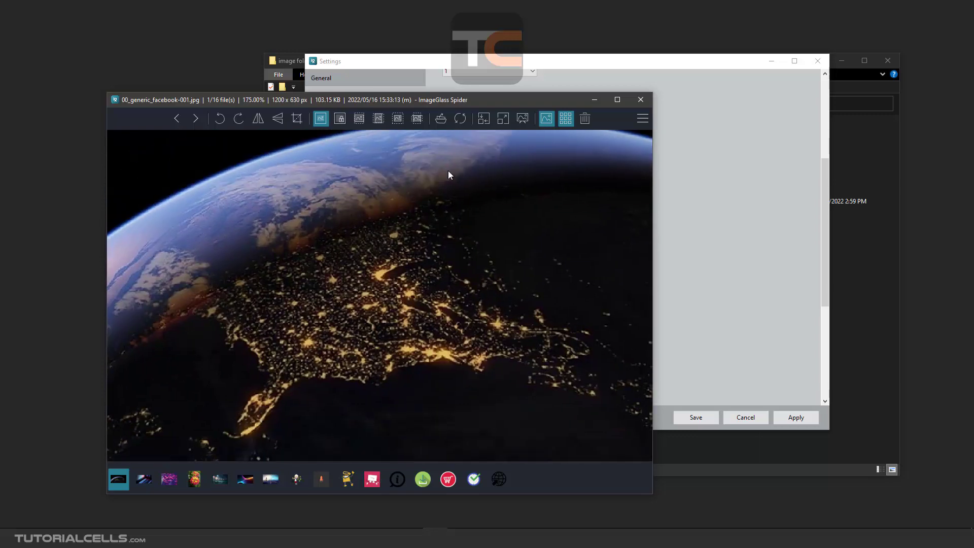
click(561, 64)
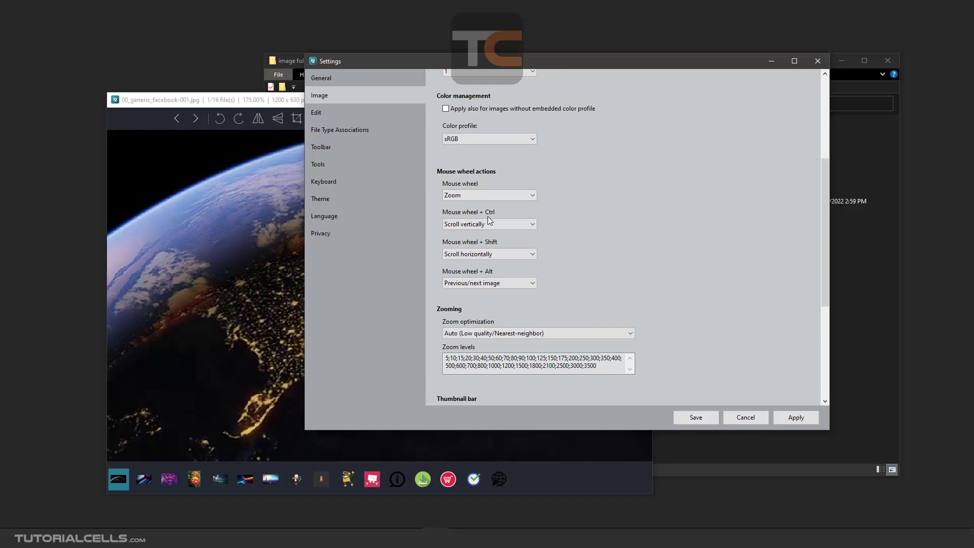
- Step back and forward through images with the arrow keys, then return to Settings
click(264, 224)
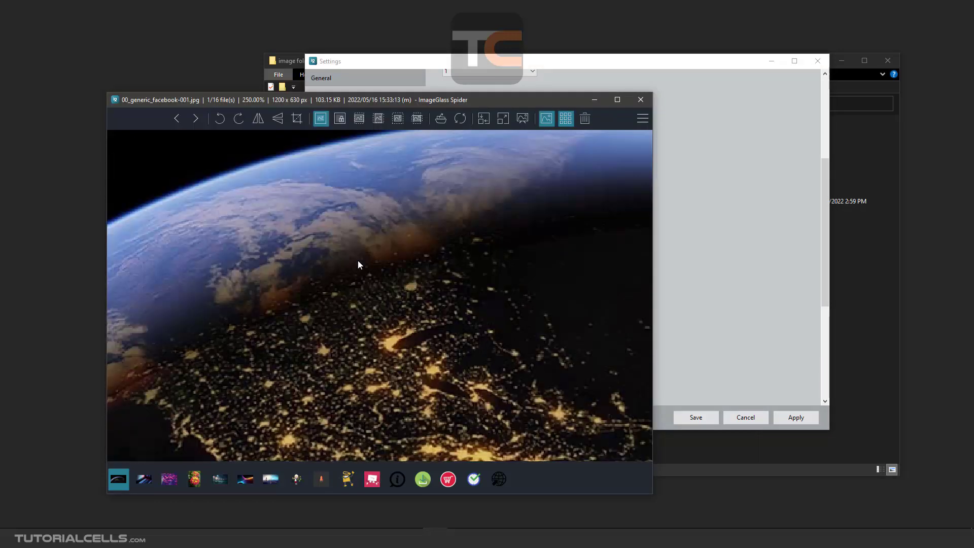
key(Left)
key(Left)
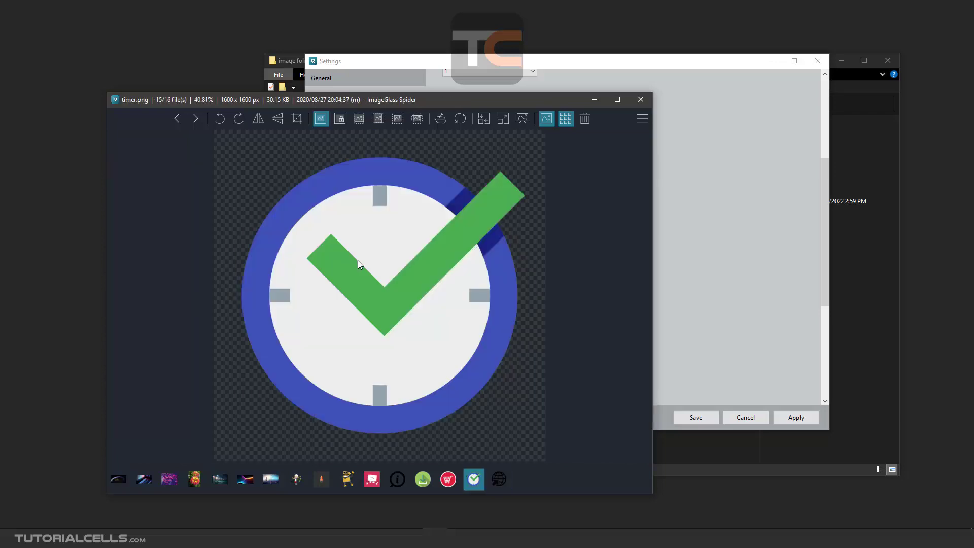
key(Left)
key(Left)
key(Left)
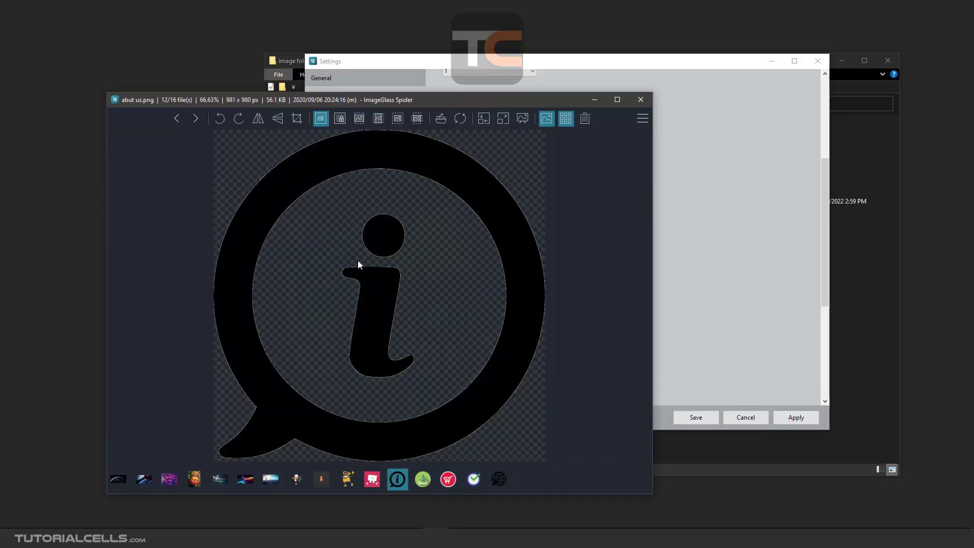
key(Right)
key(Right)
click(662, 64)
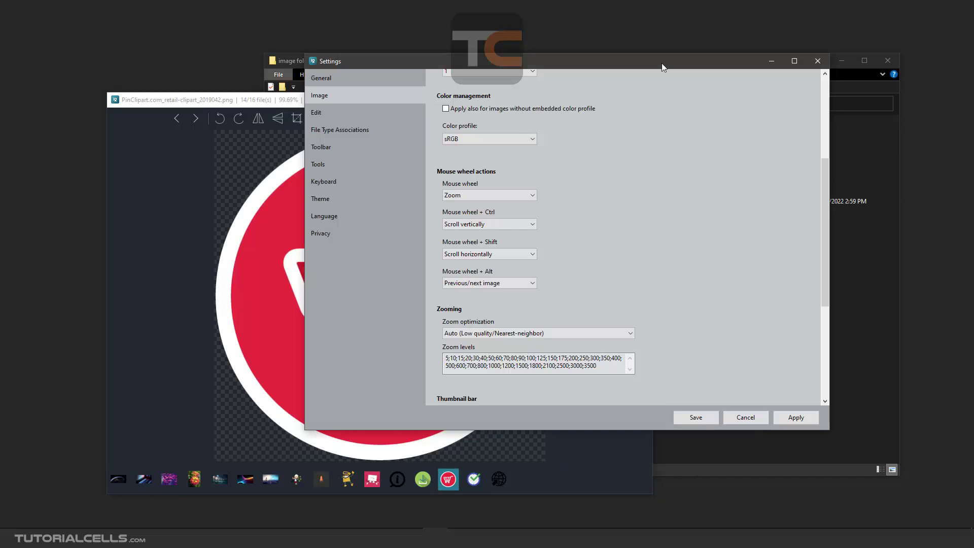
- Zoom with the mouse wheel, open the pink flower image (3 of 16), and bring Settings forward
click(257, 235)
scroll(411, 283, up, 1)
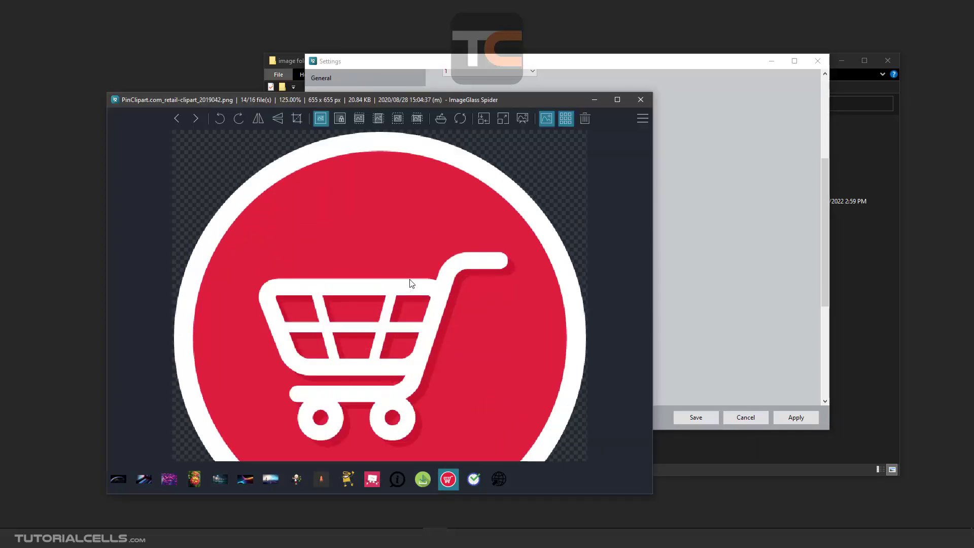
scroll(411, 283, up, 3)
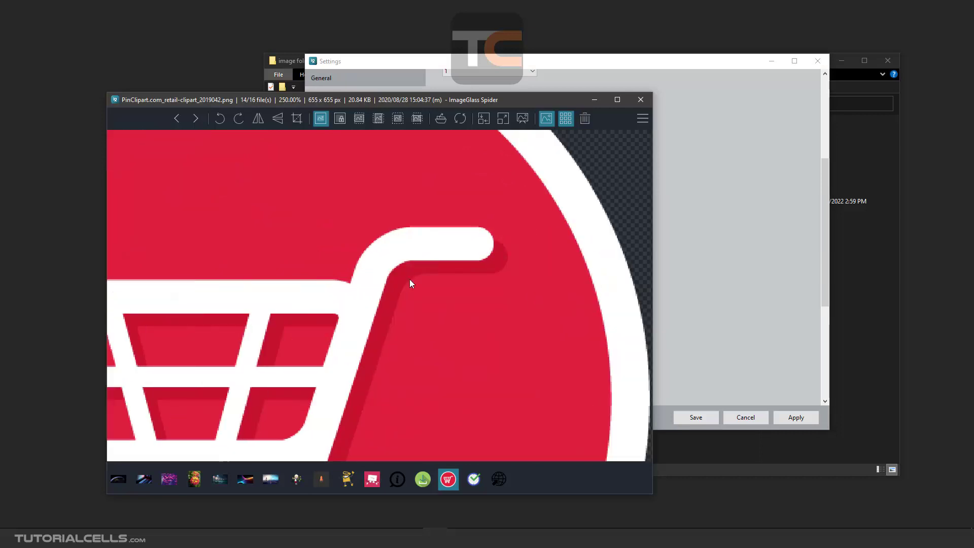
click(611, 65)
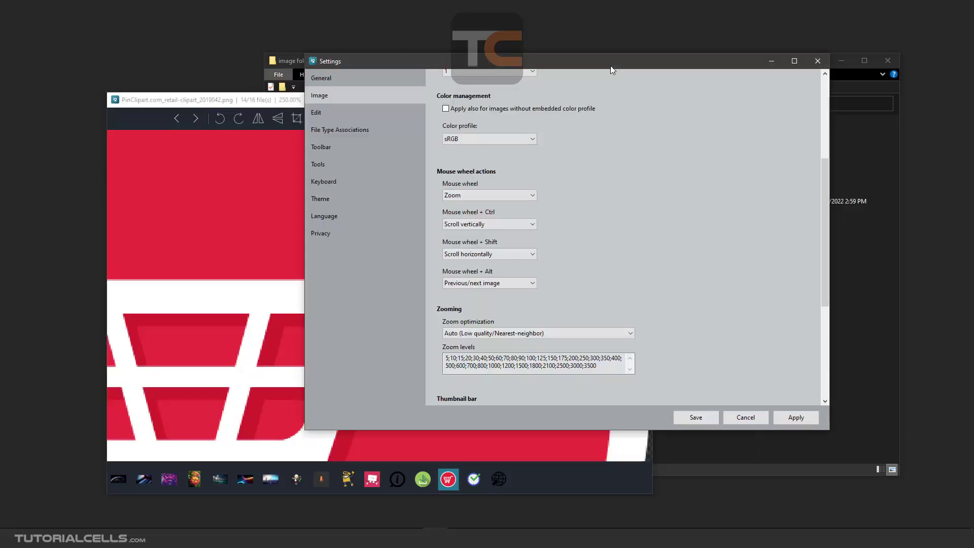
click(260, 169)
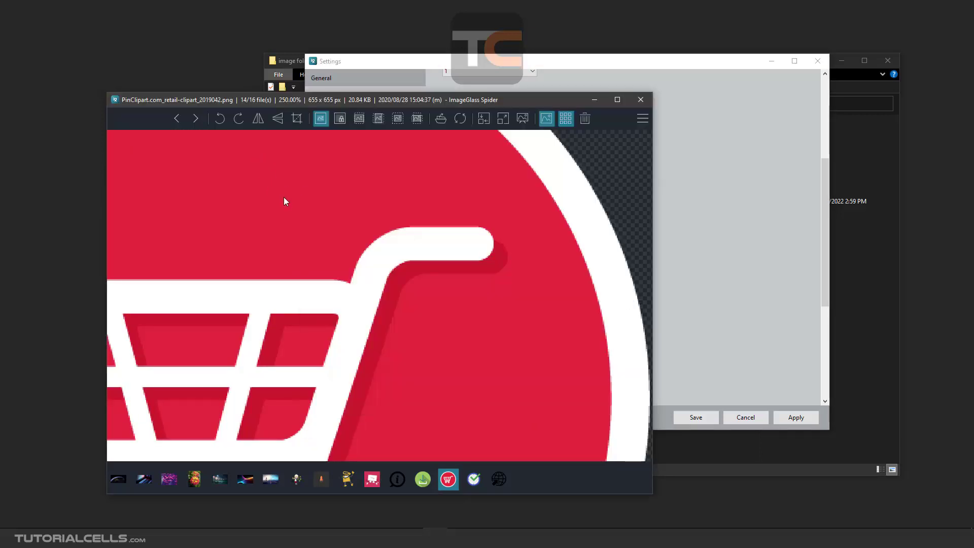
click(169, 479)
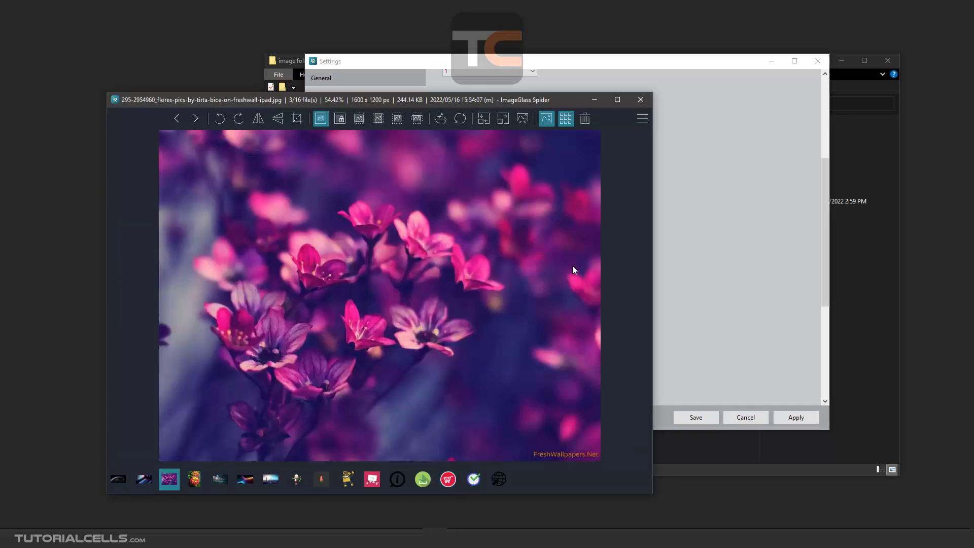
click(623, 75)
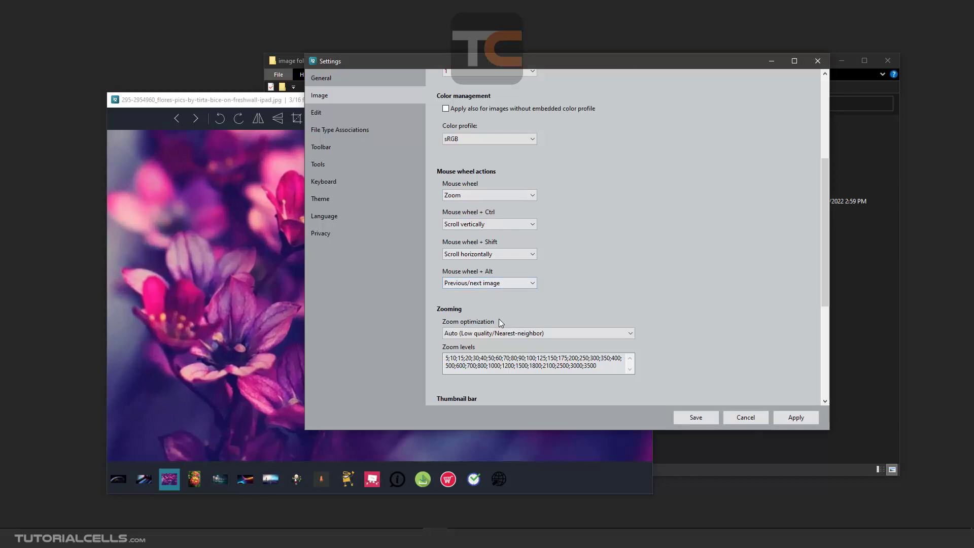
- Leave zoom options unchanged, enable 'Show thumbnails on right side', and save Settings
click(516, 333)
click(453, 335)
click(472, 361)
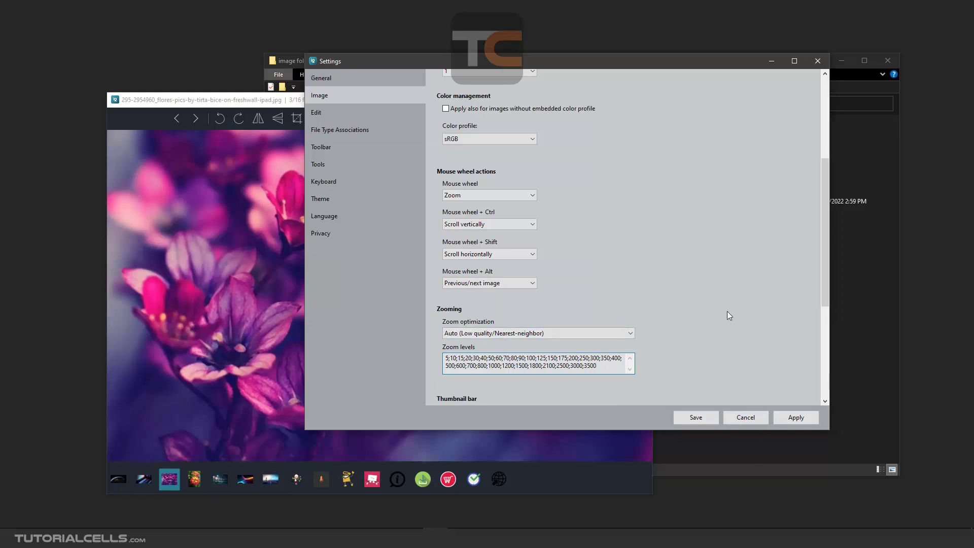
scroll(742, 305, down, 2)
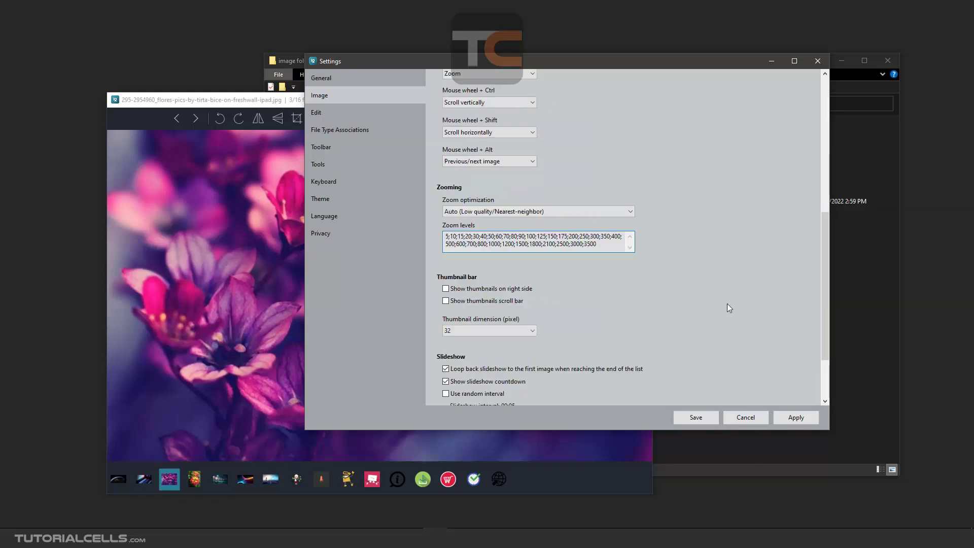
click(462, 288)
click(701, 417)
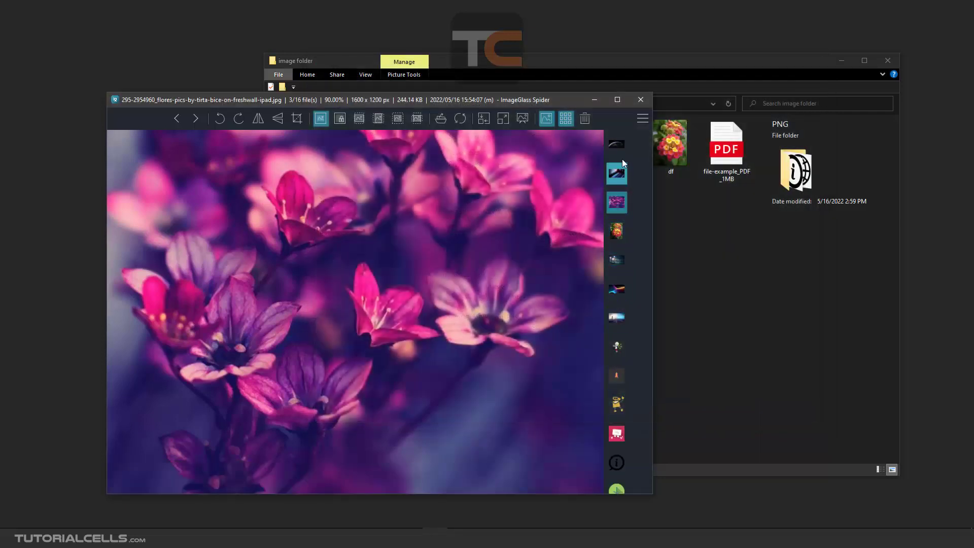
- Minimize File Explorer, then enable 'Show thumbnails scroll bar' on the Image settings page and save
click(842, 61)
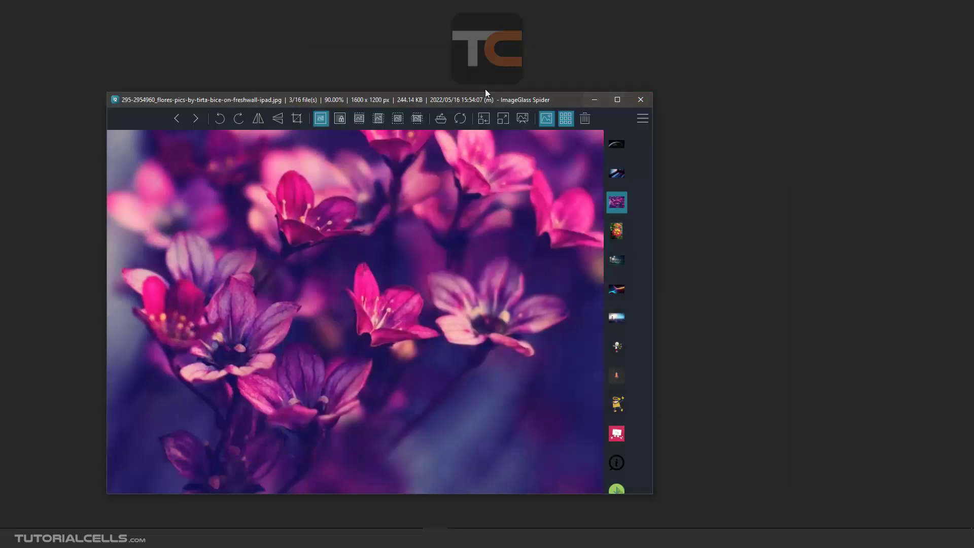
drag(518, 103, 619, 70)
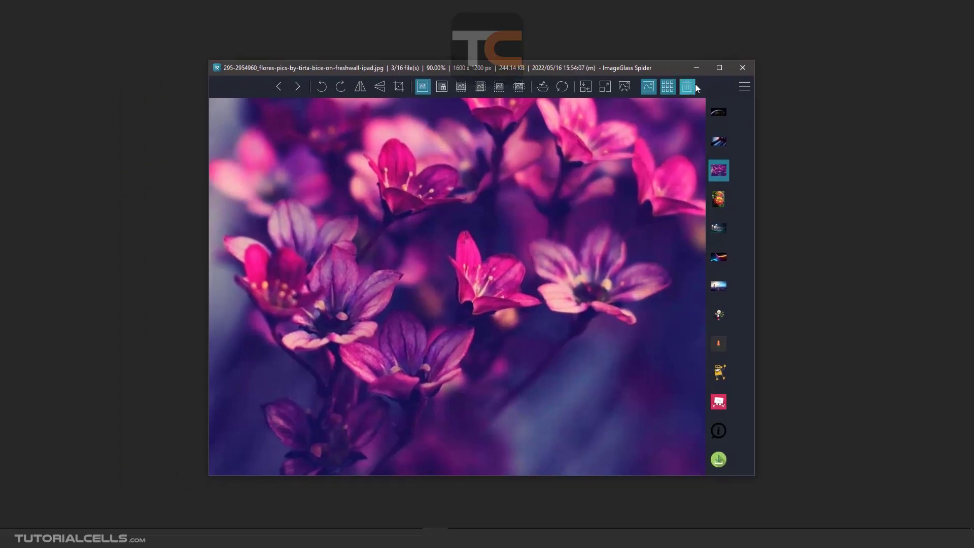
click(744, 86)
click(694, 282)
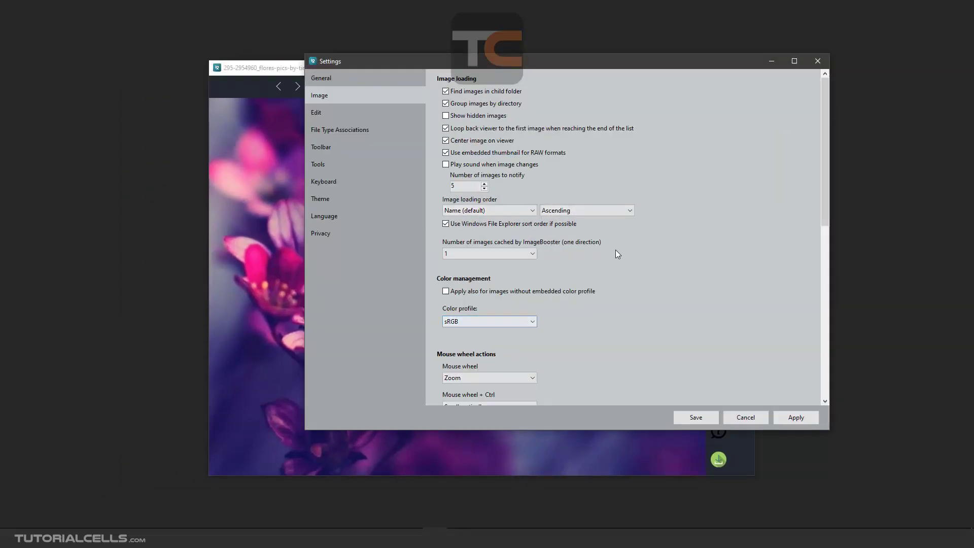
scroll(615, 250, down, 5)
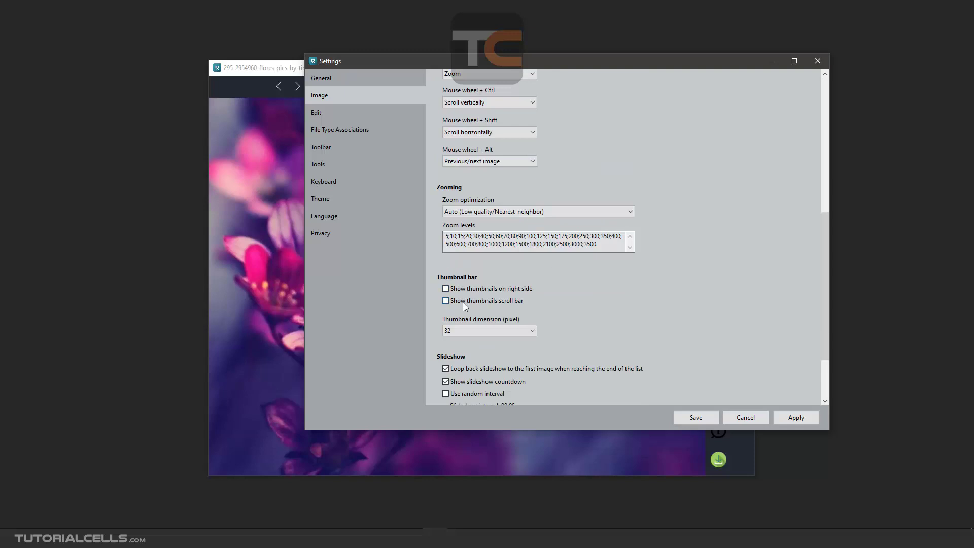
click(506, 303)
click(701, 421)
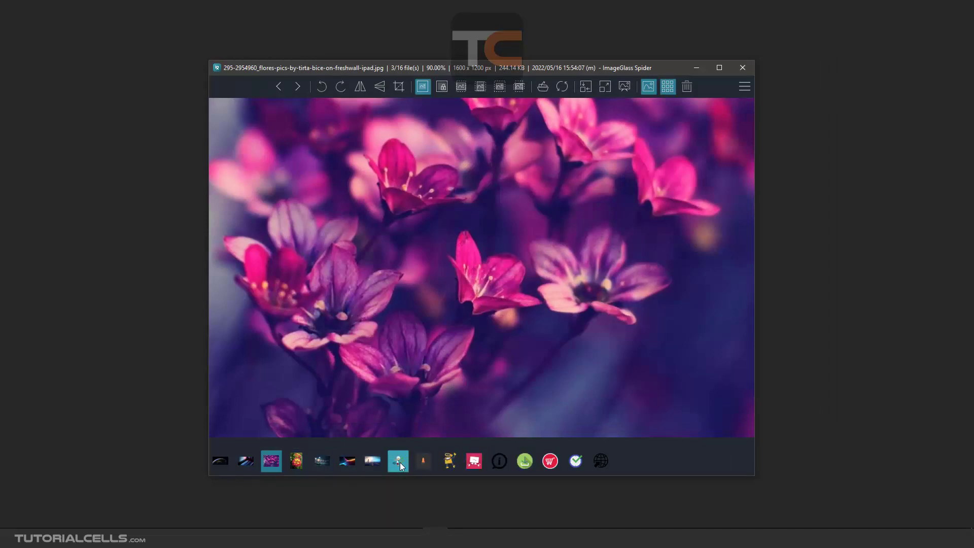
- Open Settings and look over the General and Image pages
click(743, 87)
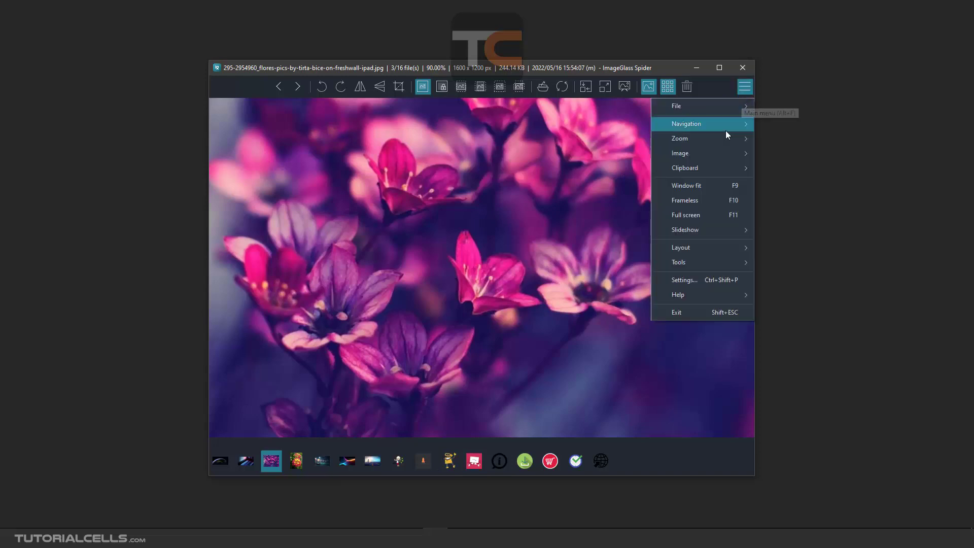
click(691, 280)
click(348, 94)
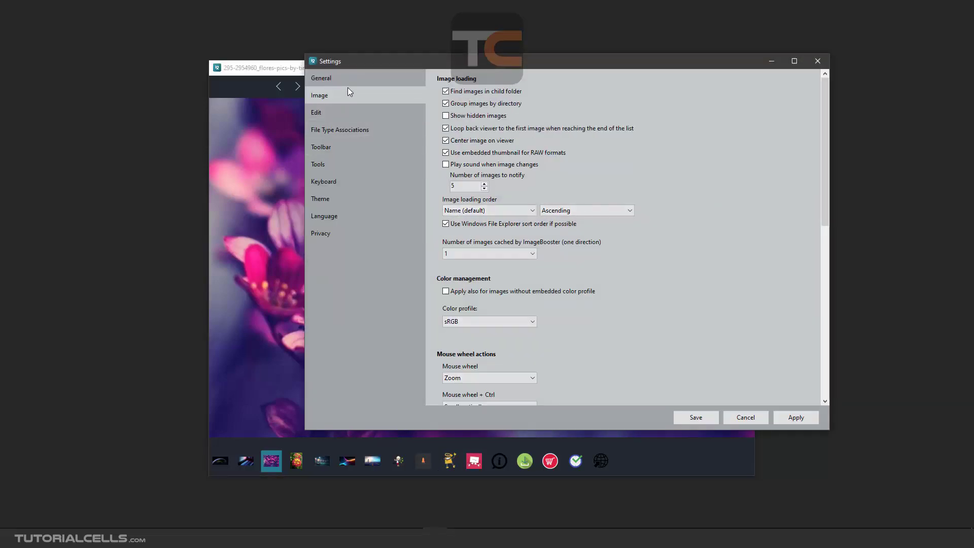
click(346, 83)
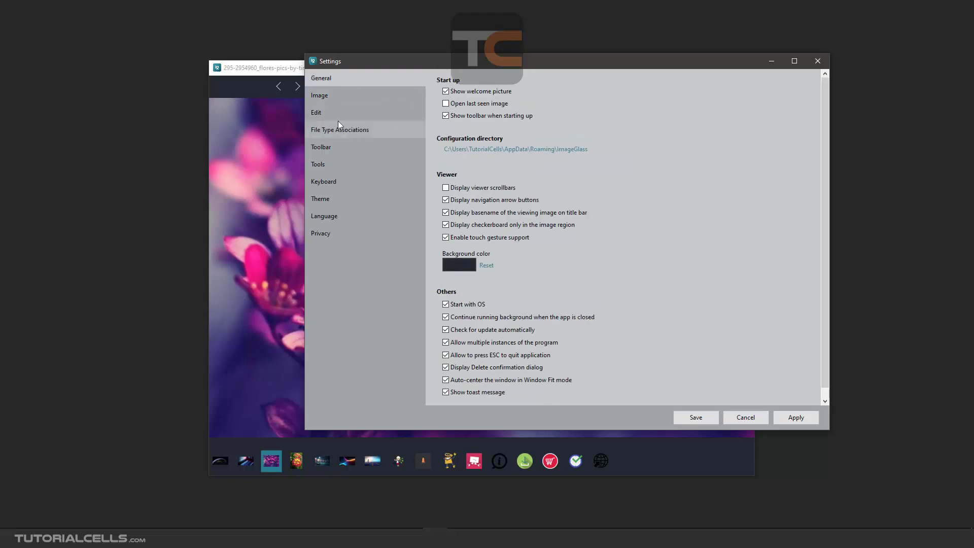
click(345, 95)
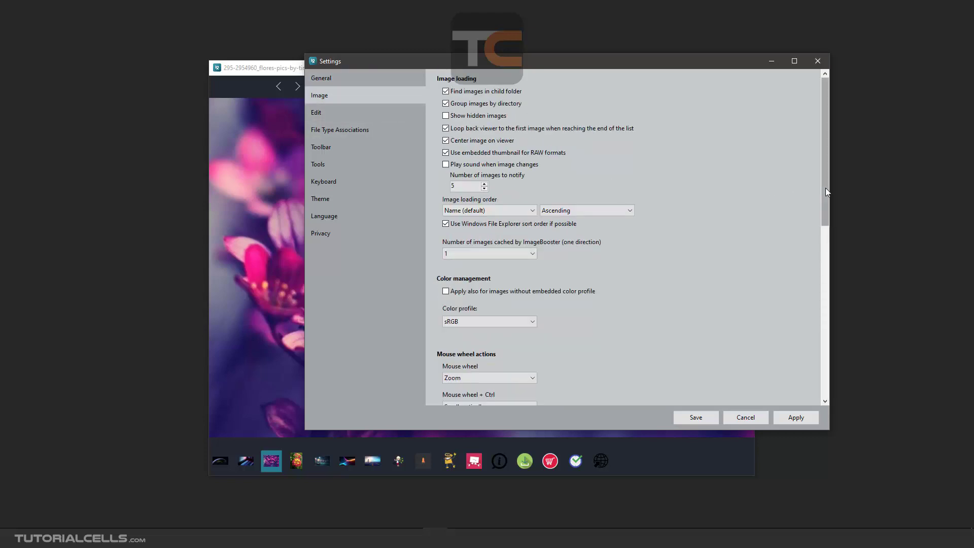
drag(825, 184, 825, 203)
- Set the Thumbnail bar's thumbnail dimension to 96 pixels and apply it
scroll(729, 230, down, 10)
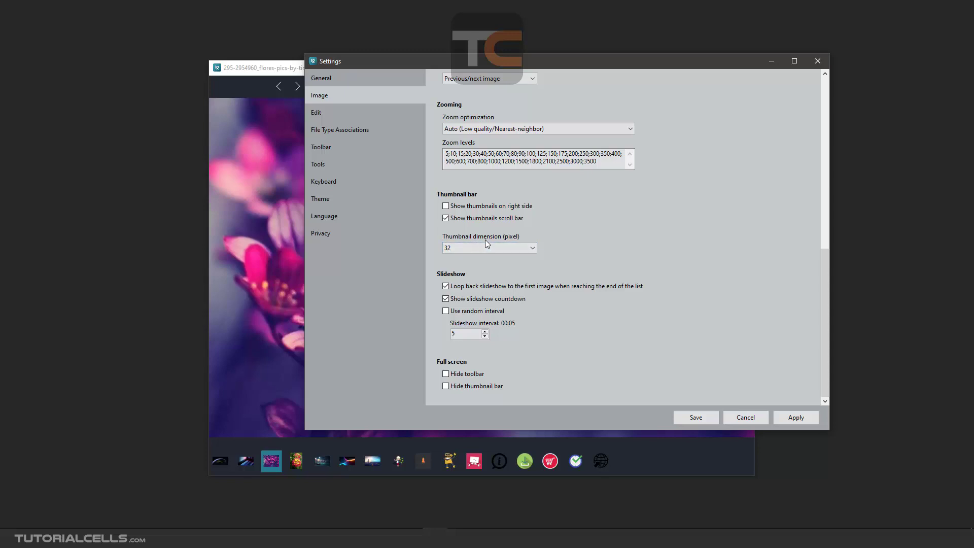
click(507, 248)
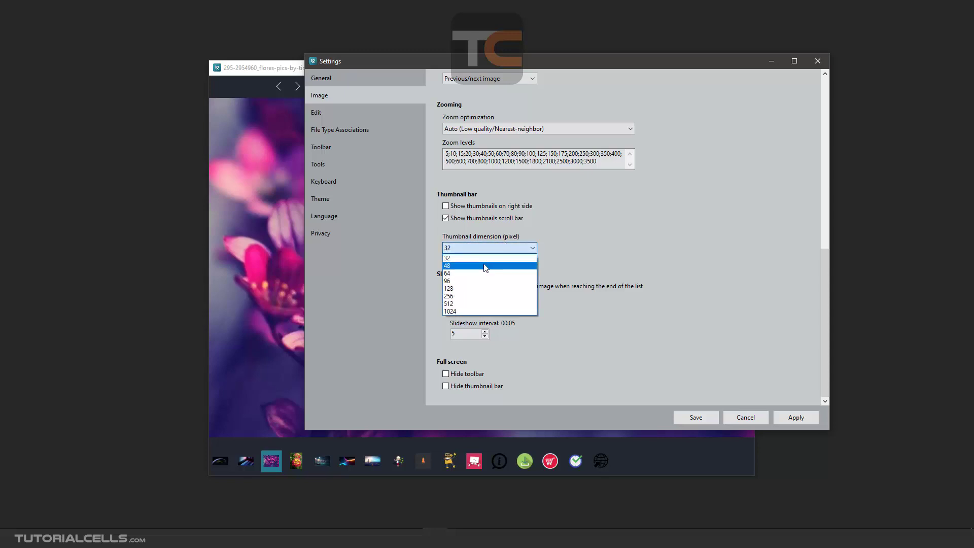
click(469, 281)
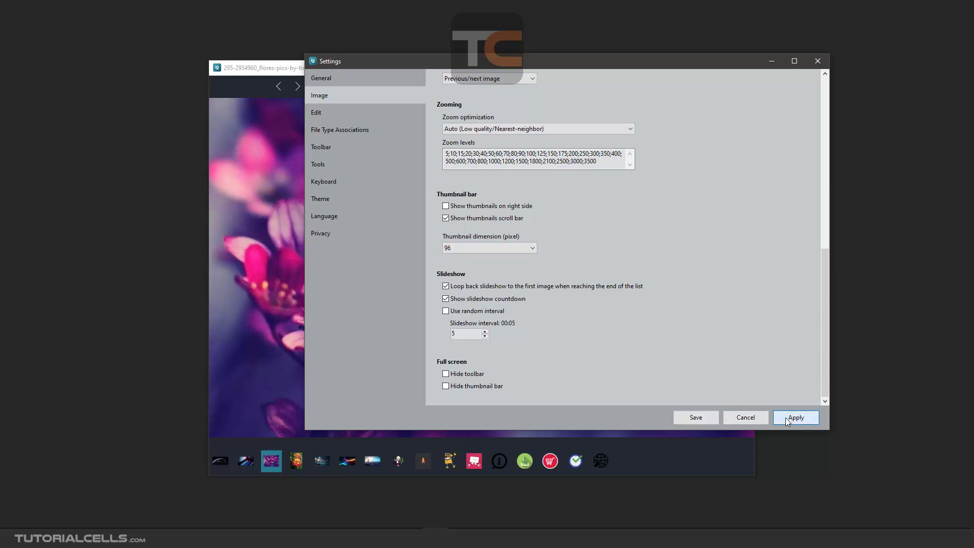
click(701, 420)
mouse_move(411, 470)
mouse_down()
mouse_move(592, 470)
mouse_move(441, 480)
mouse_move(425, 466)
mouse_up()
- Zoom the image in and out with the mouse wheel
scroll(470, 445, down, 8)
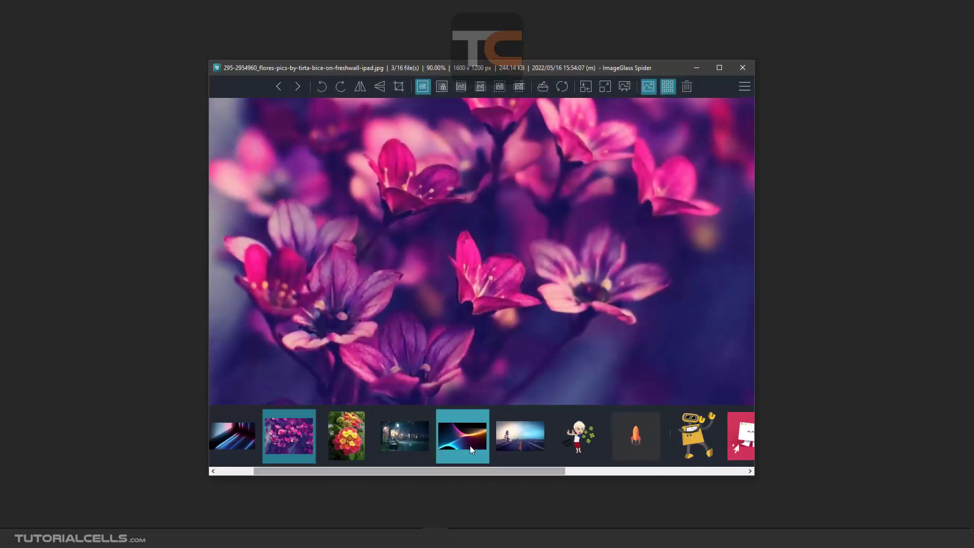
scroll(500, 293, up, 5)
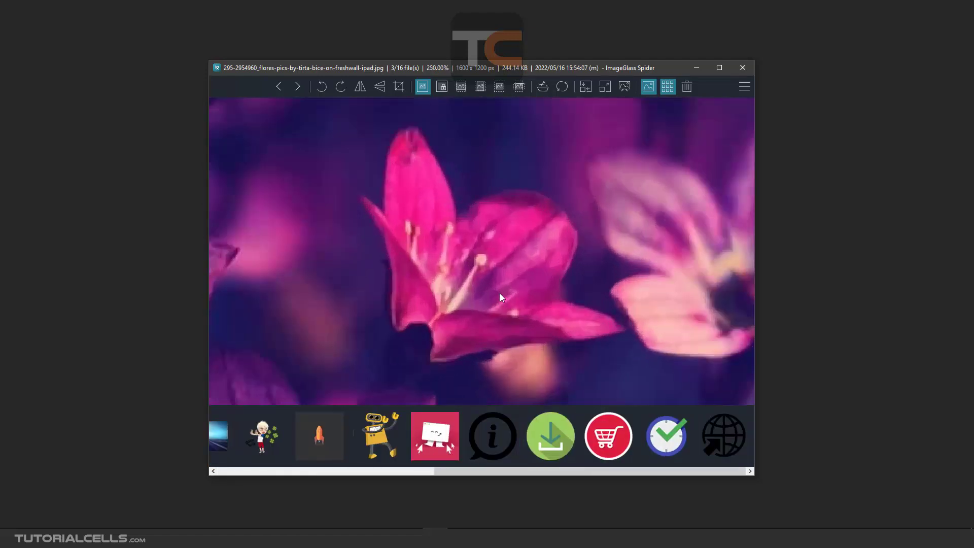
scroll(410, 445, up, 5)
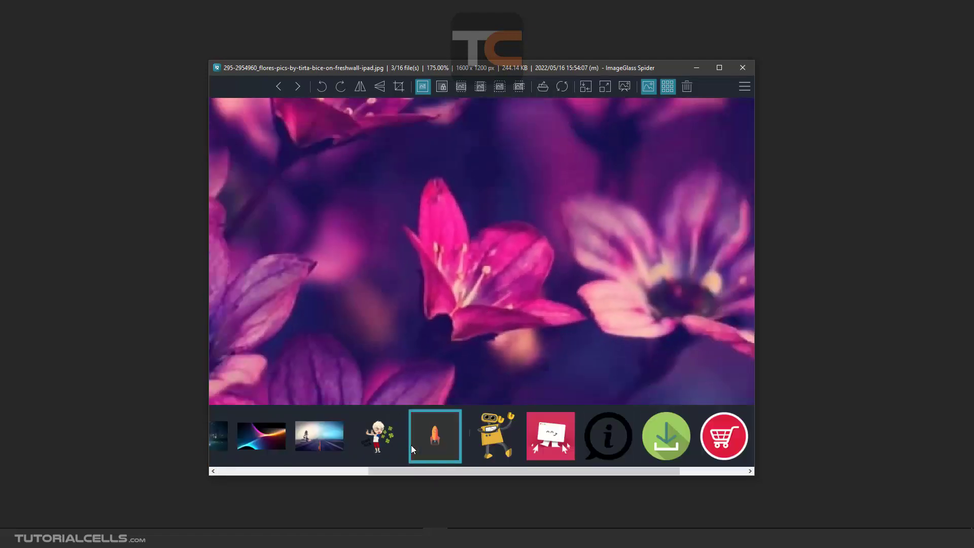
scroll(513, 427, down, 4)
scroll(512, 428, up, 5)
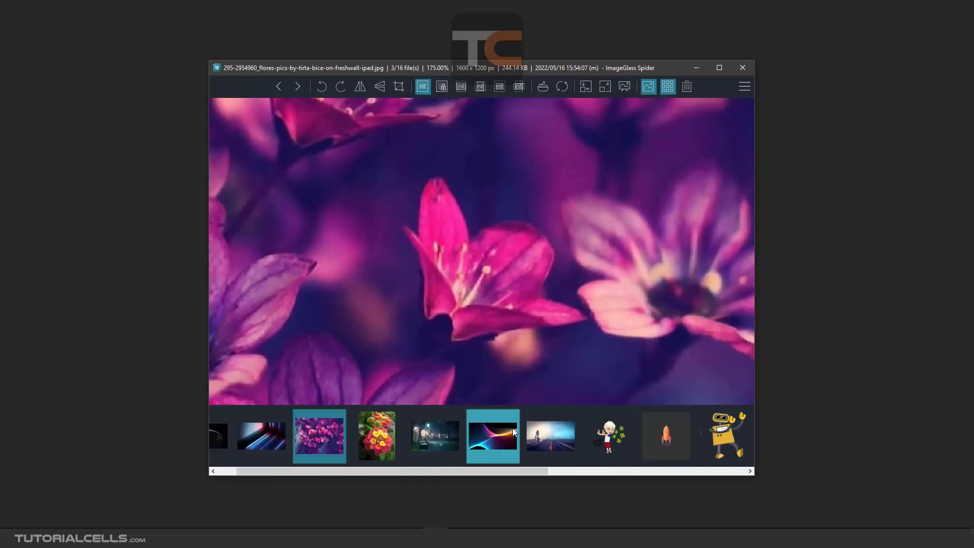
scroll(289, 433, down, 5)
scroll(291, 433, up, 1)
scroll(290, 433, down, 2)
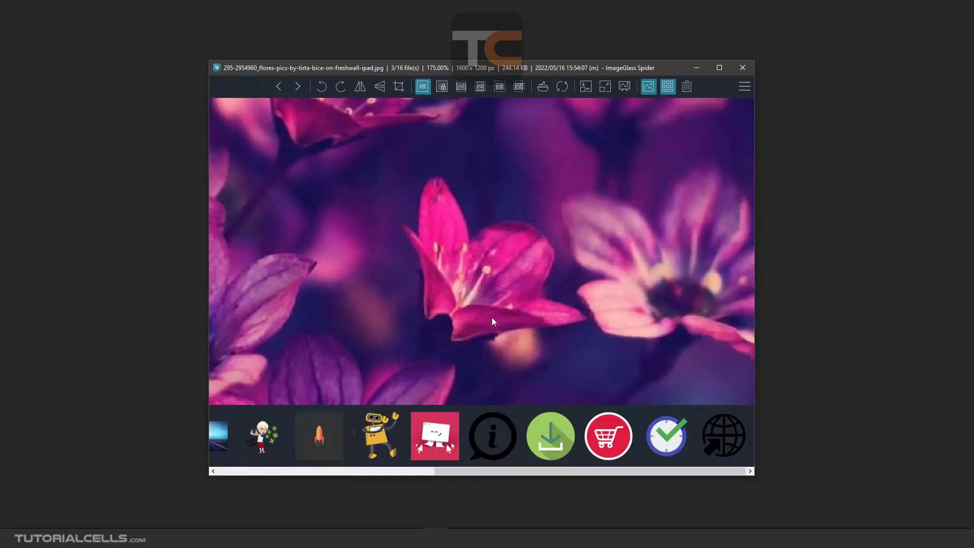
- Turn off the thumbnails scroll bar, set thumbnail dimension to 48 pixels, and close Settings
click(744, 87)
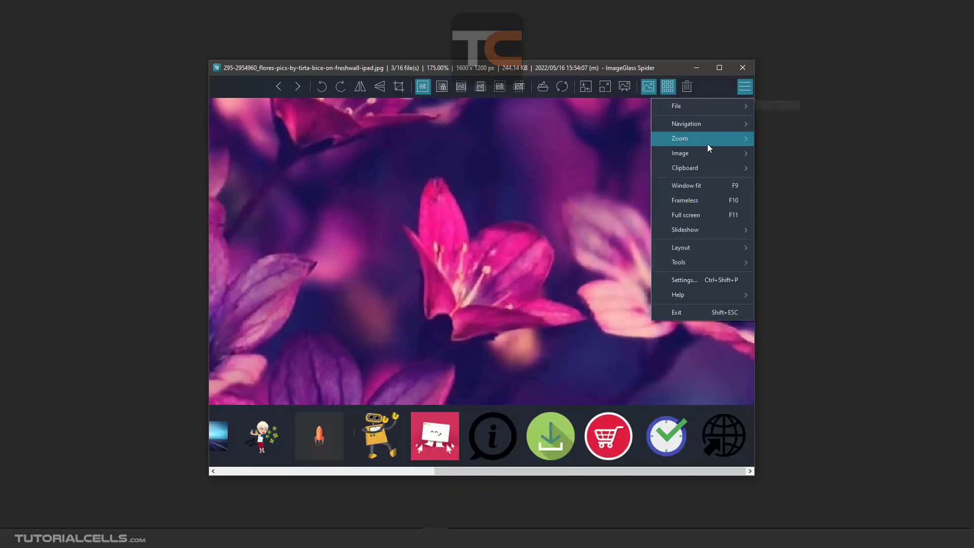
click(687, 280)
scroll(644, 288, down, 3)
scroll(645, 287, down, 1)
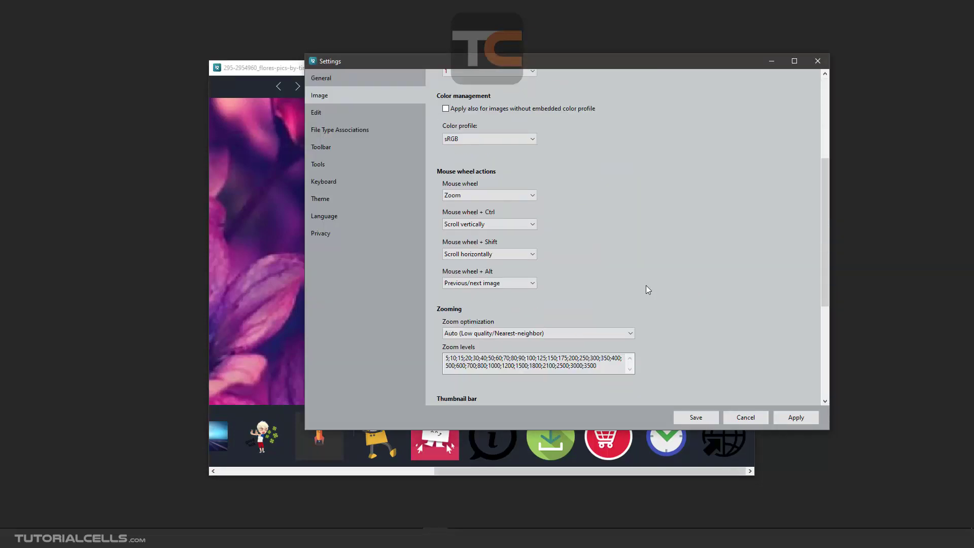
scroll(585, 284, down, 3)
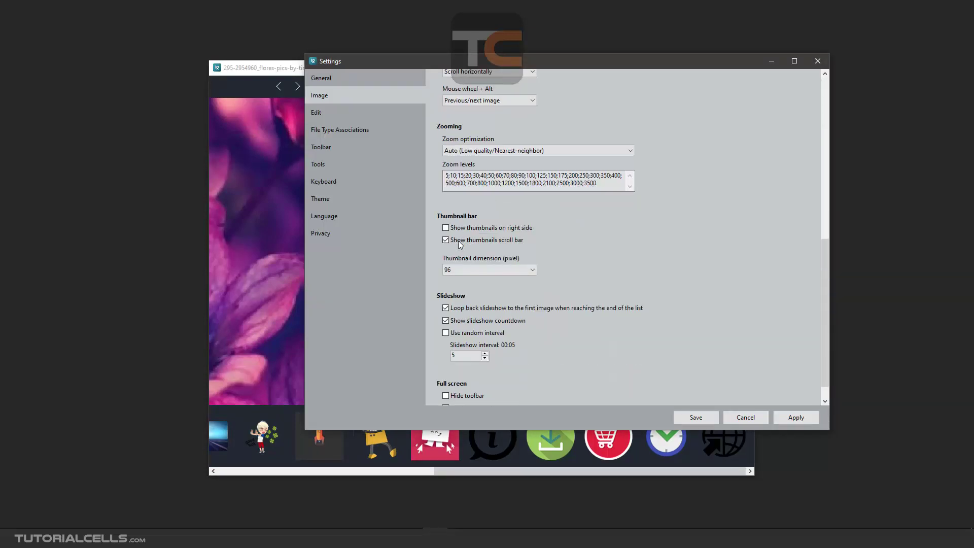
click(446, 240)
click(472, 269)
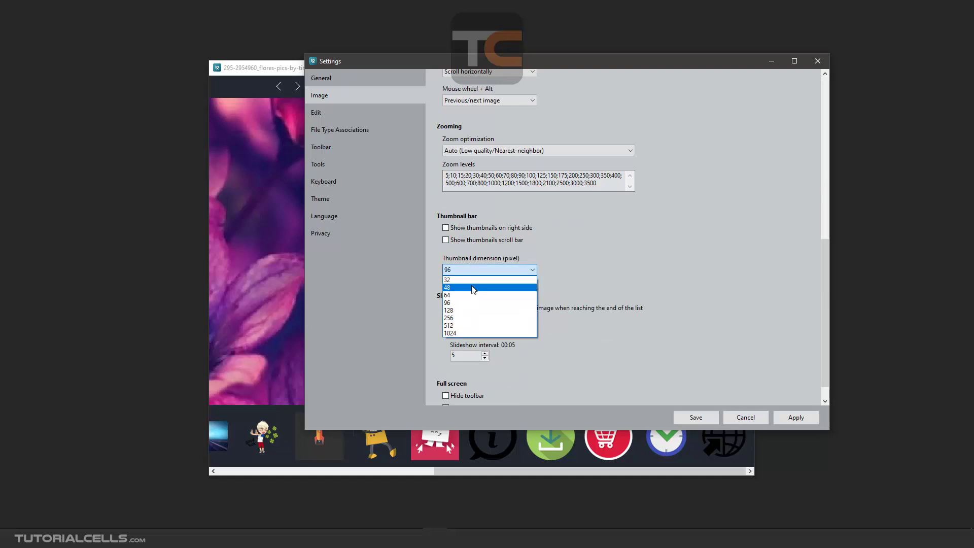
click(472, 287)
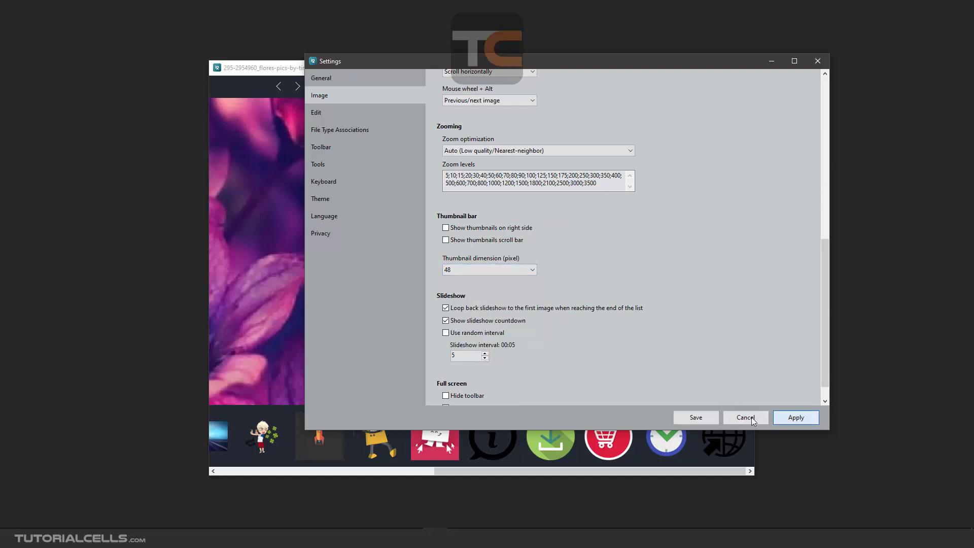
click(696, 417)
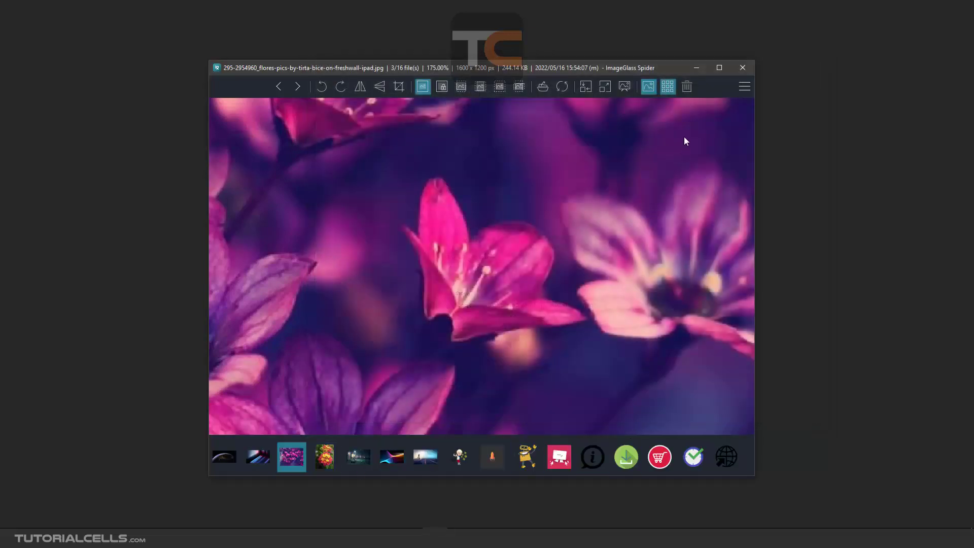
- Reopen Settings and scroll the Image page to the Slideshow options showing a 5-second interval
click(744, 86)
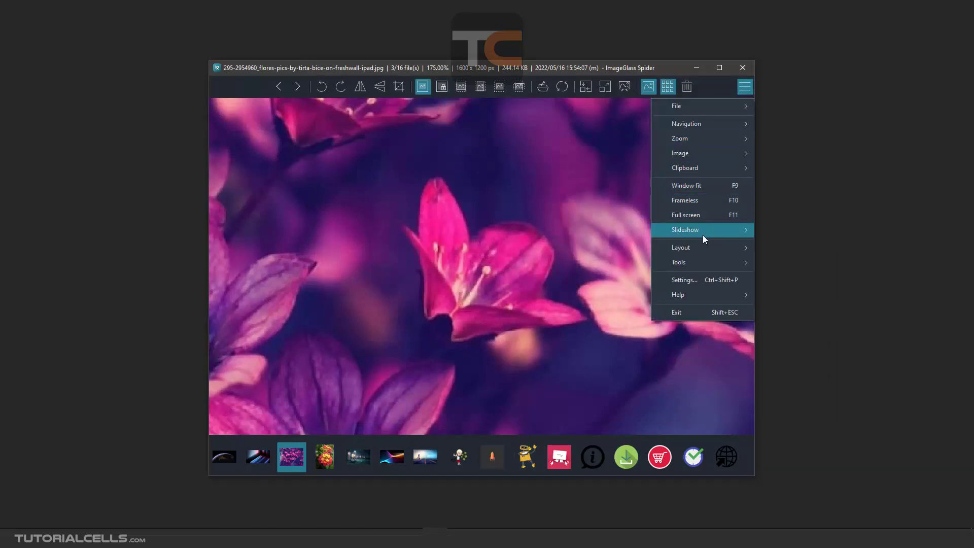
click(685, 280)
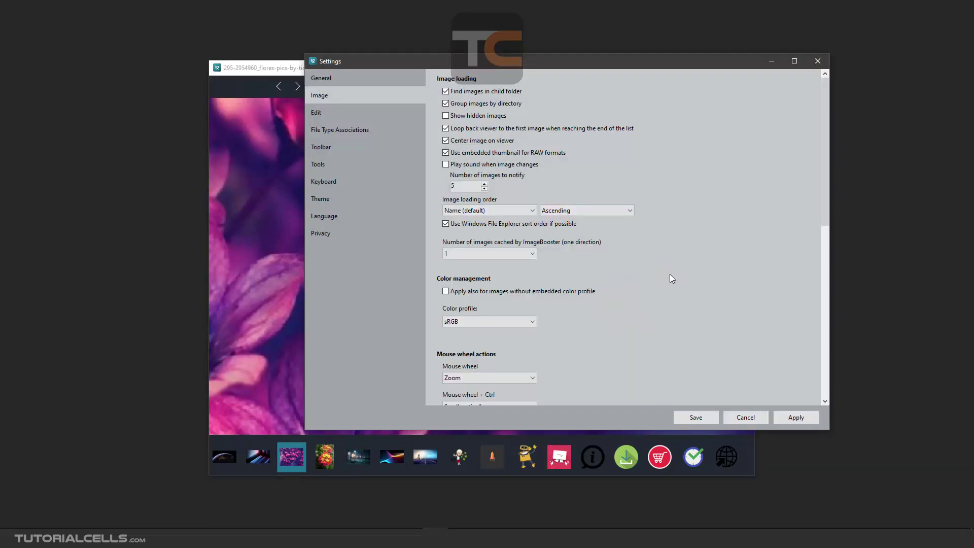
scroll(677, 283, down, 5)
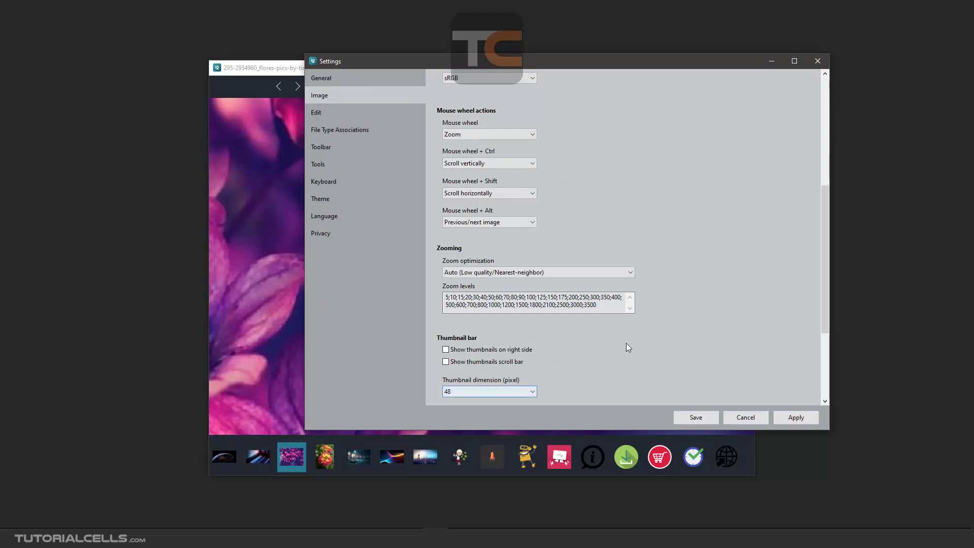
scroll(655, 329, down, 3)
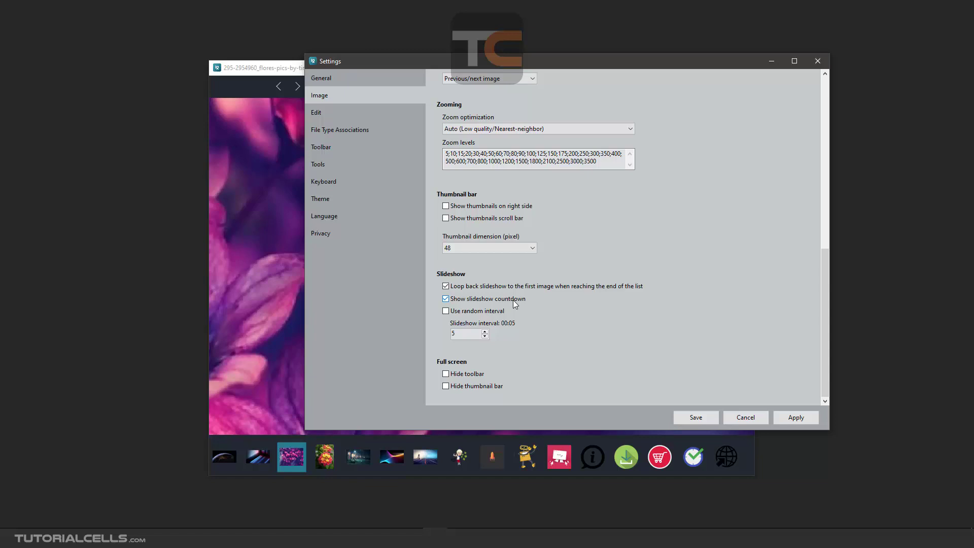
- Run a full-screen slideshow until it advances to df.jpg, then exit it with Esc
click(249, 306)
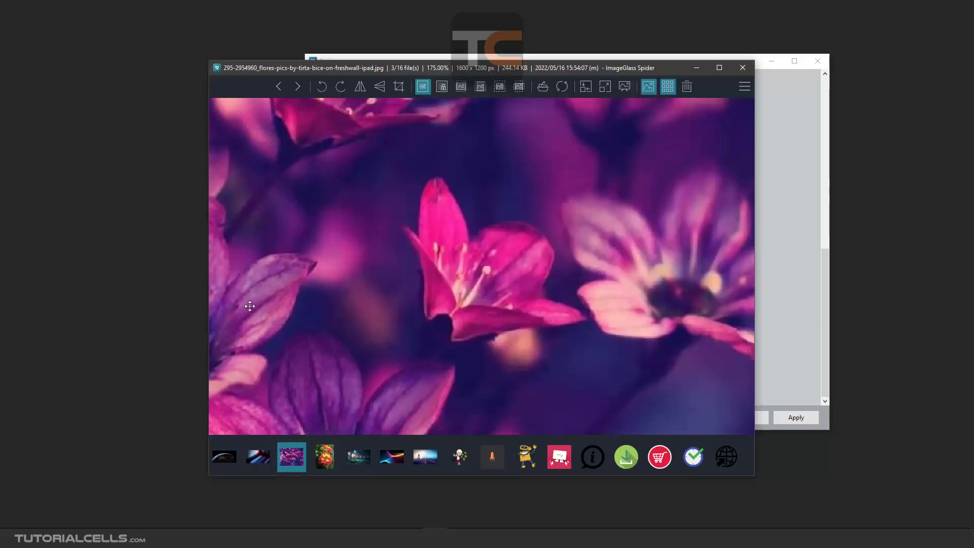
click(625, 88)
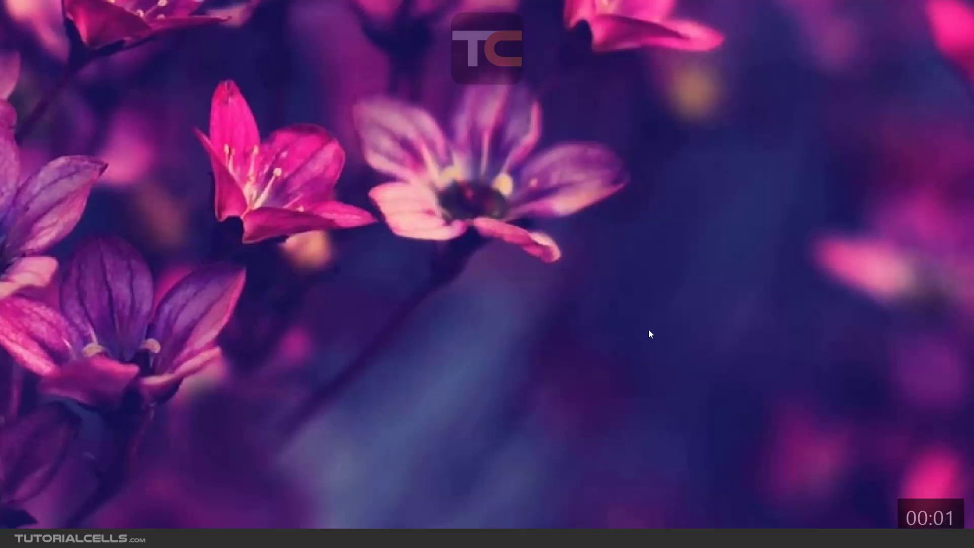
key(Escape)
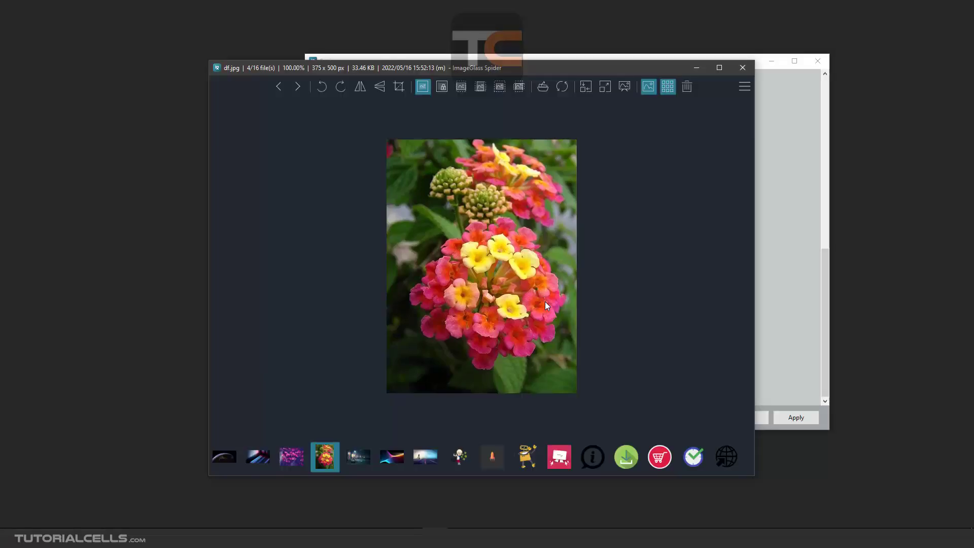
- Open the viewer's main menu and dismiss it again
click(745, 88)
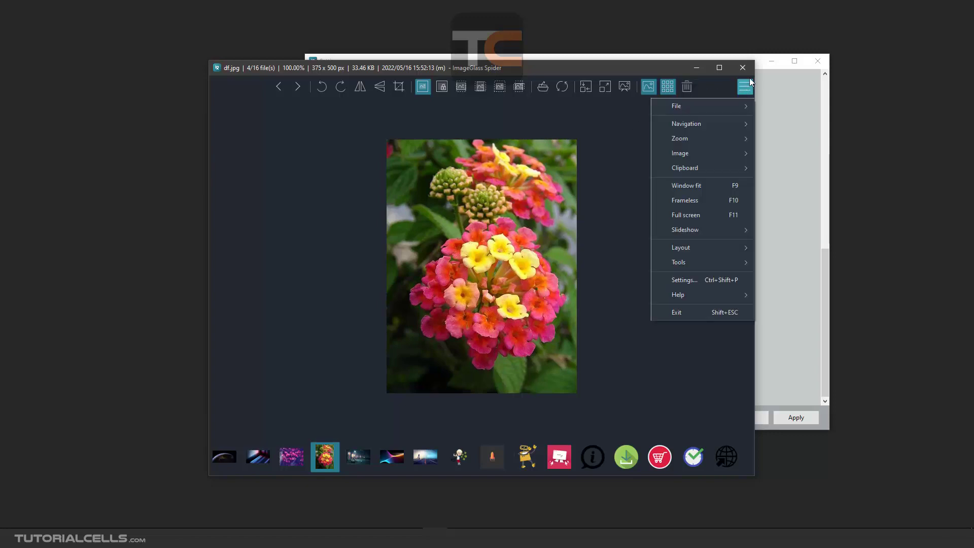
click(760, 65)
click(762, 65)
key(Escape)
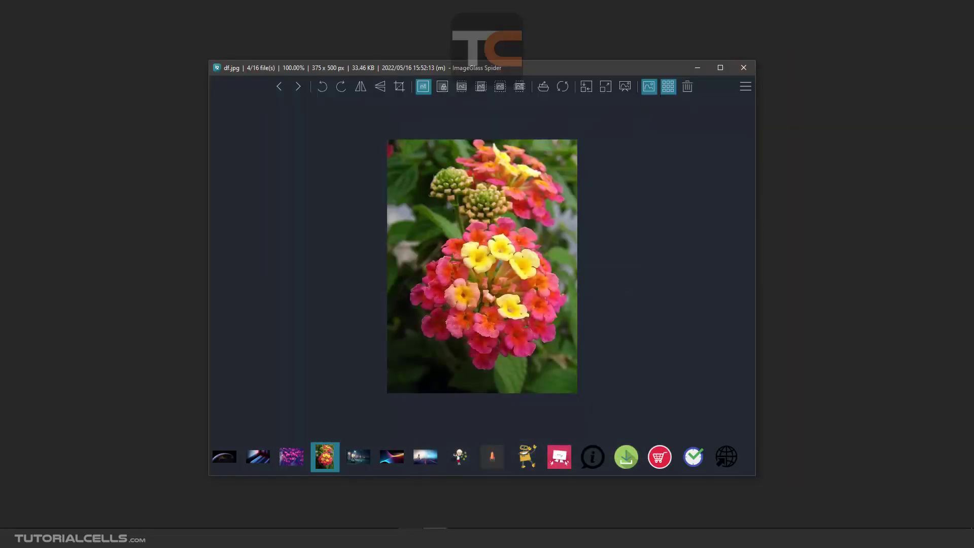
- Bring Settings back from the taskbar and scroll its Image page to Slideshow and Full screen
click(472, 507)
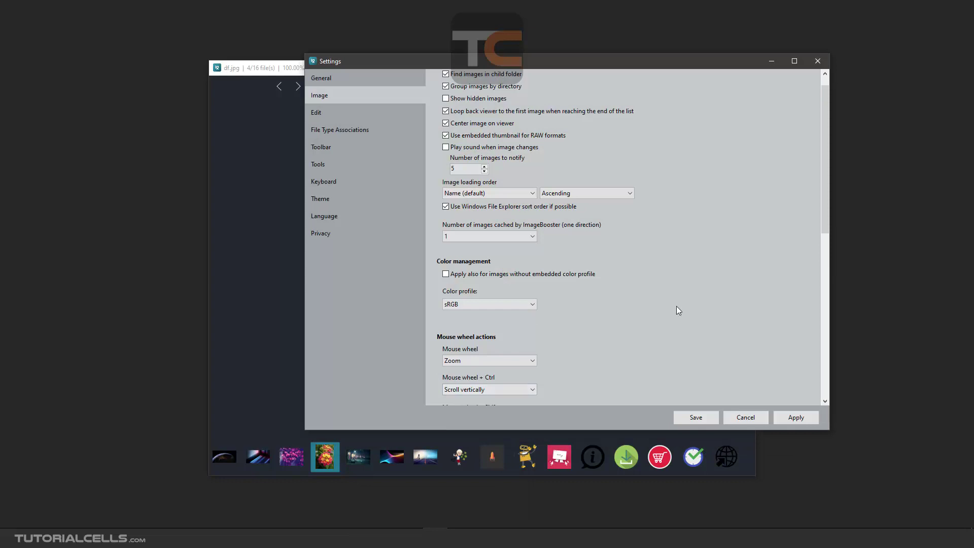
scroll(588, 280, down, 5)
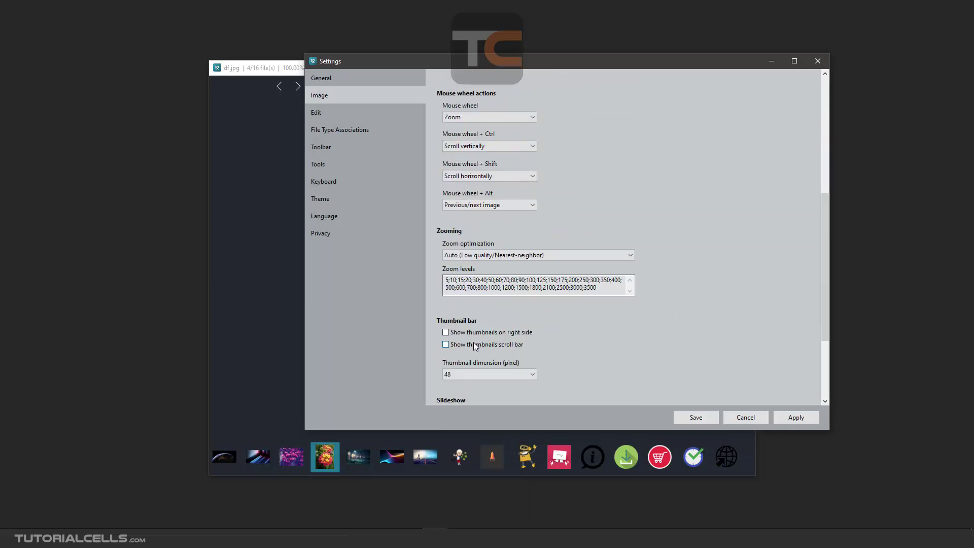
scroll(588, 325, down, 3)
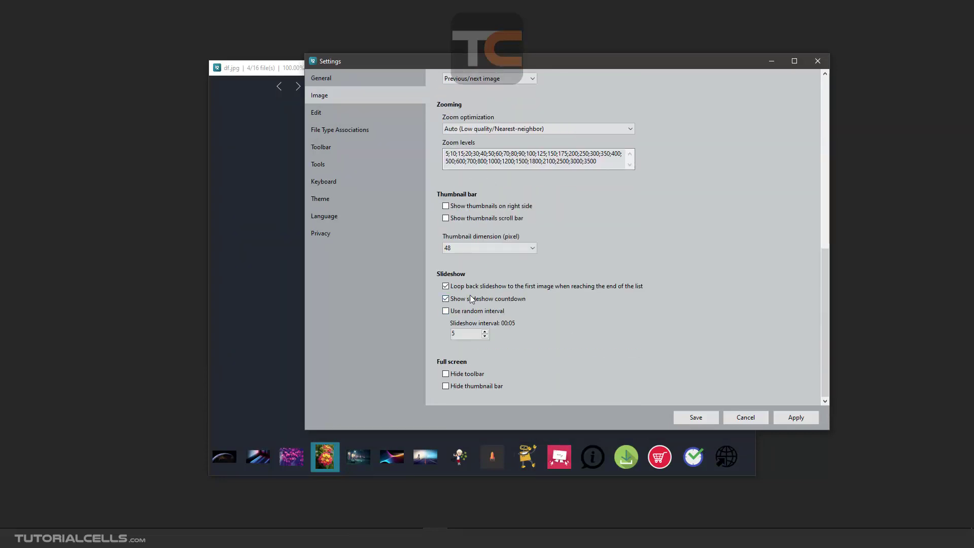